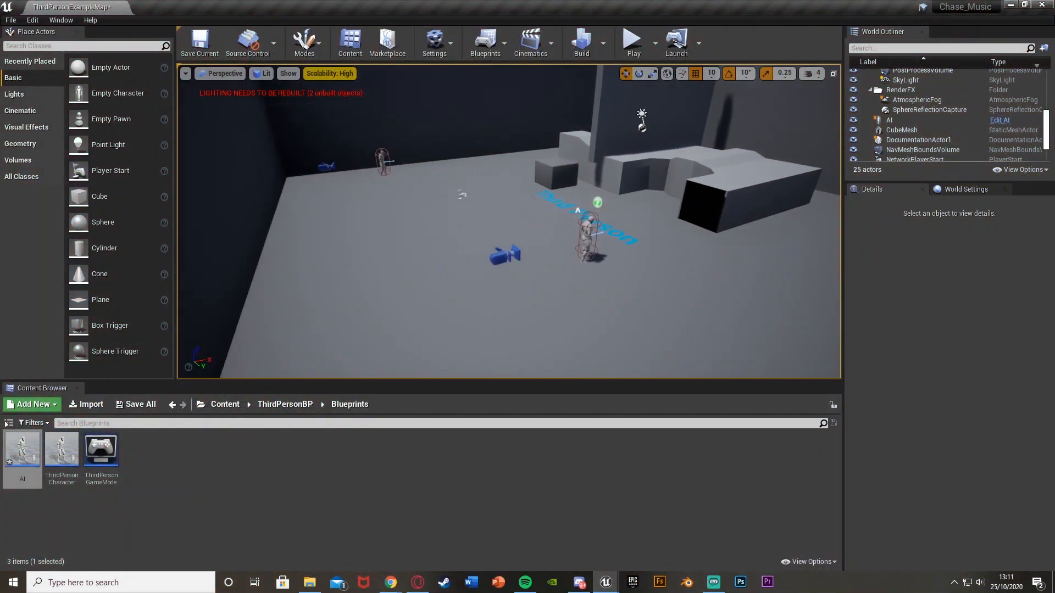
# Play-test the level, running the player around the AI character with W, then end the session
pyautogui.moveTo(444, 145); pyautogui.dragTo(599, 73, button='right')
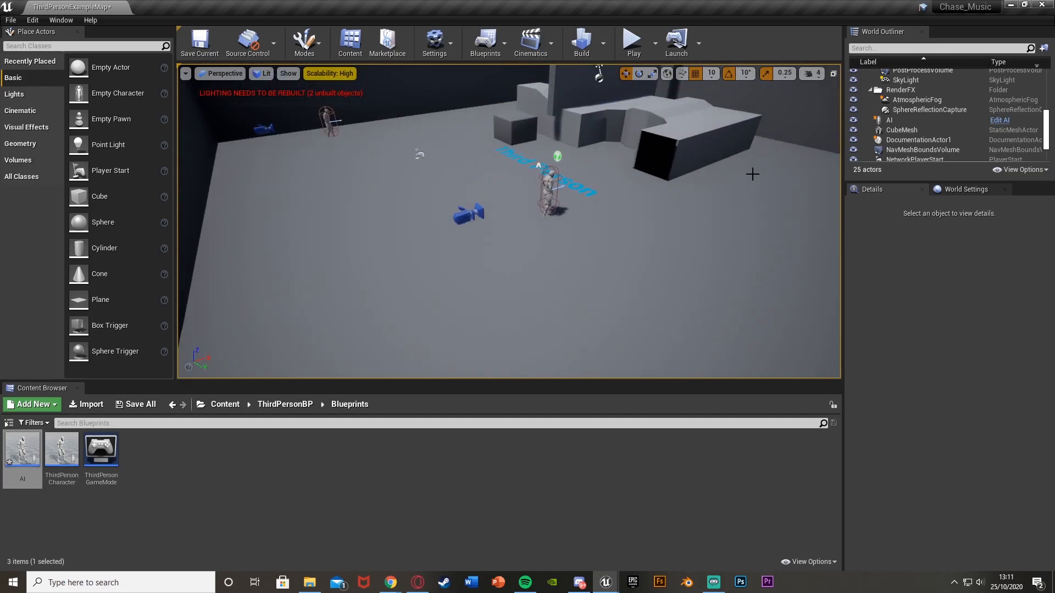
pyautogui.scroll(-1, 660, 99)
pyautogui.click(635, 41)
pyautogui.press('w')
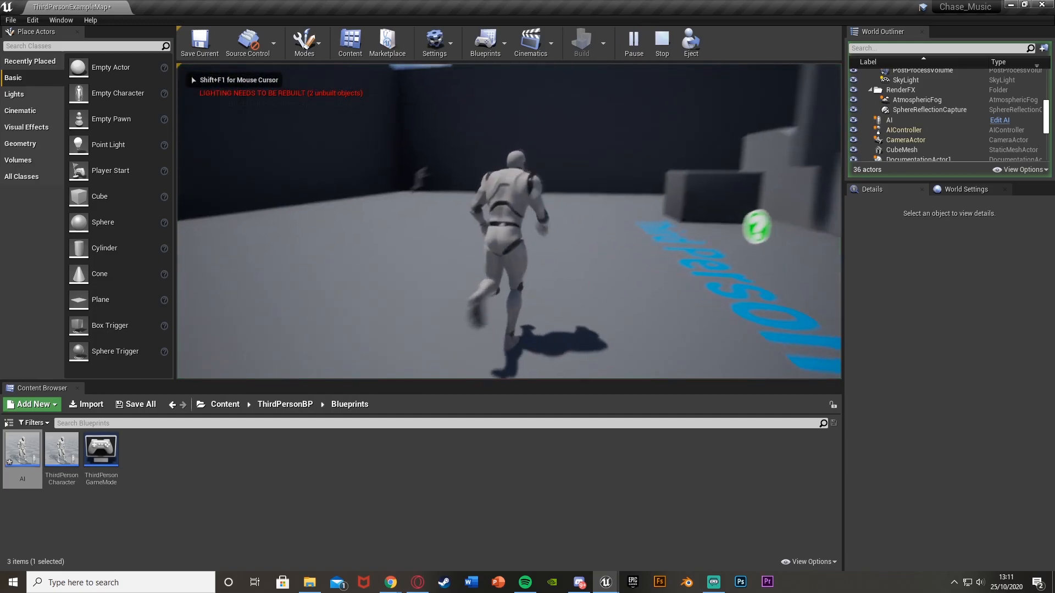
pyautogui.press('w')
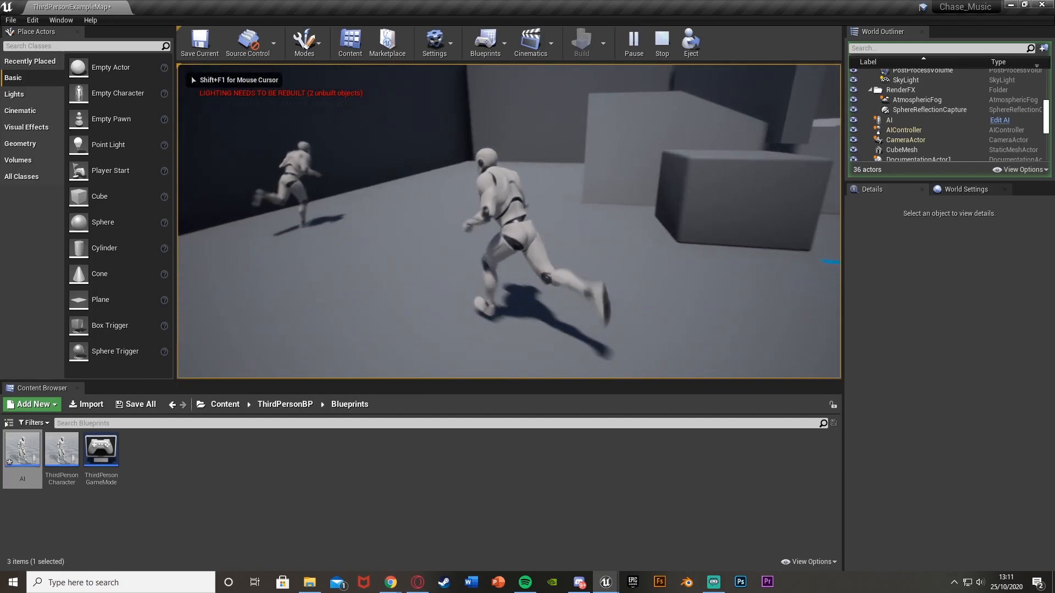
pyautogui.press('w')
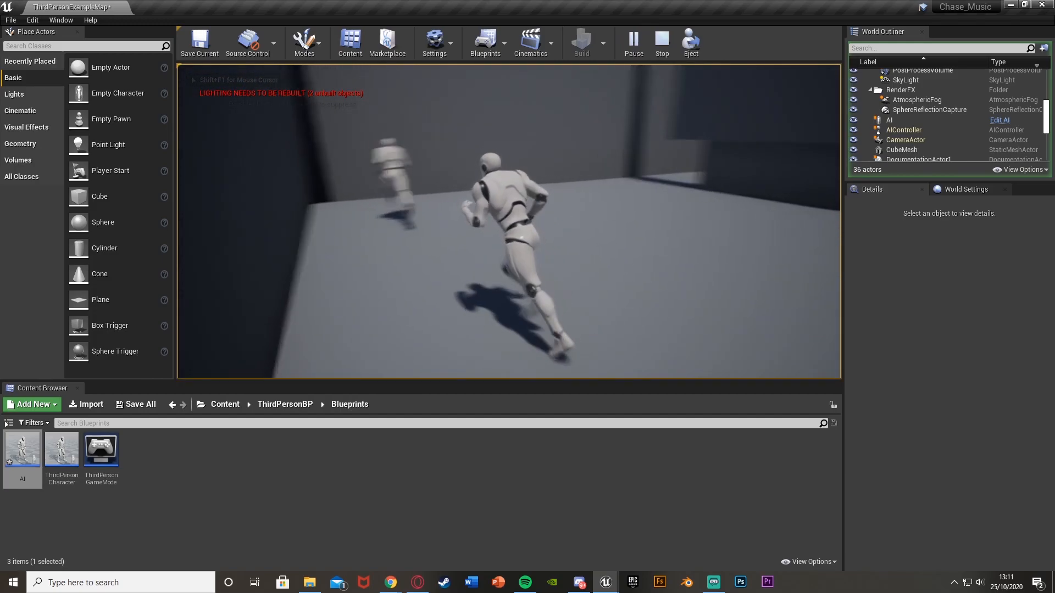
pyautogui.press('w')
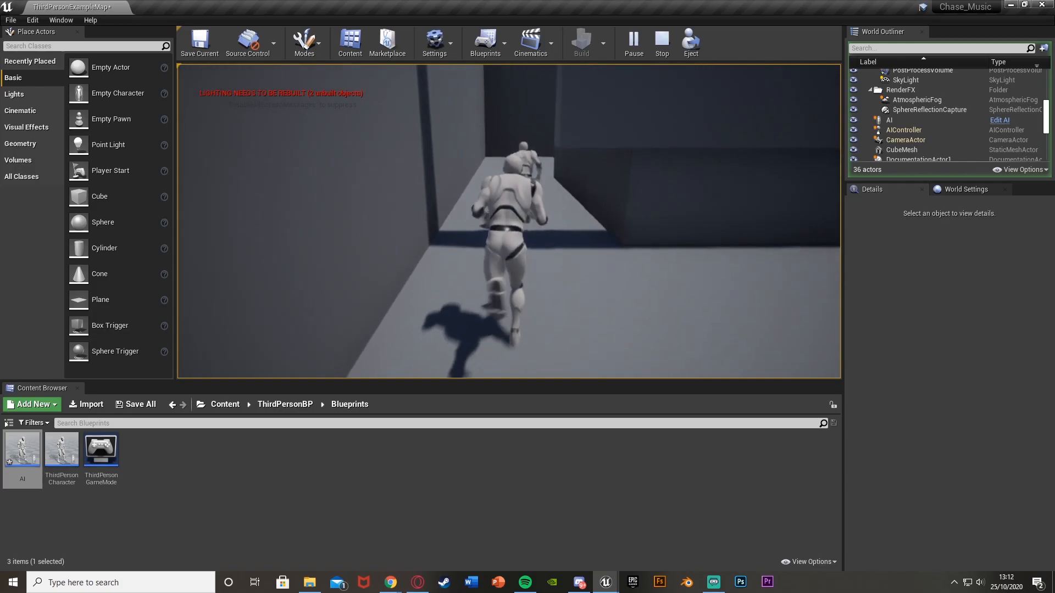
pyautogui.press('w')
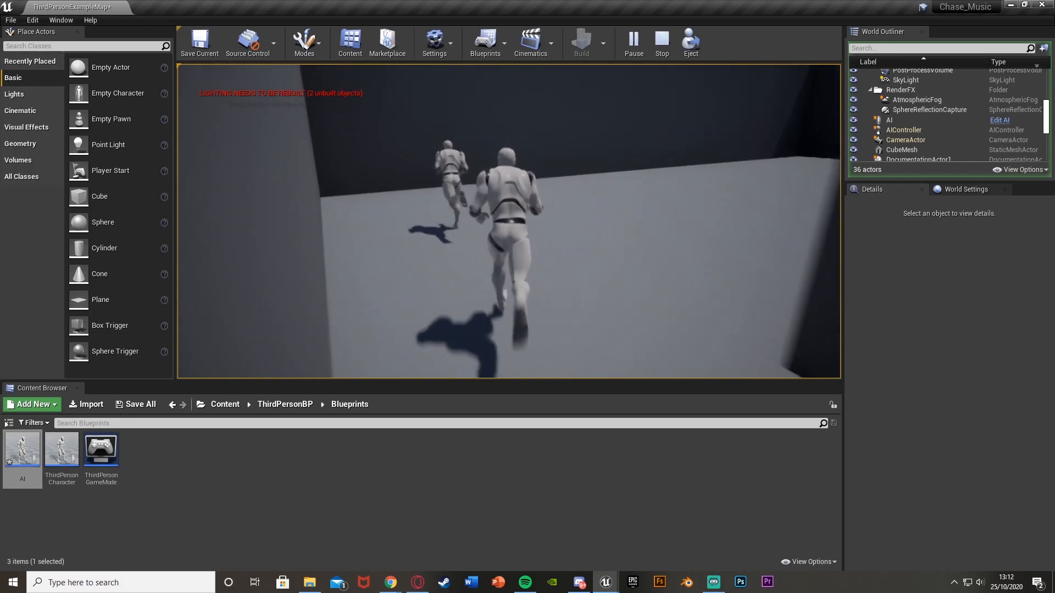
pyautogui.press('w')
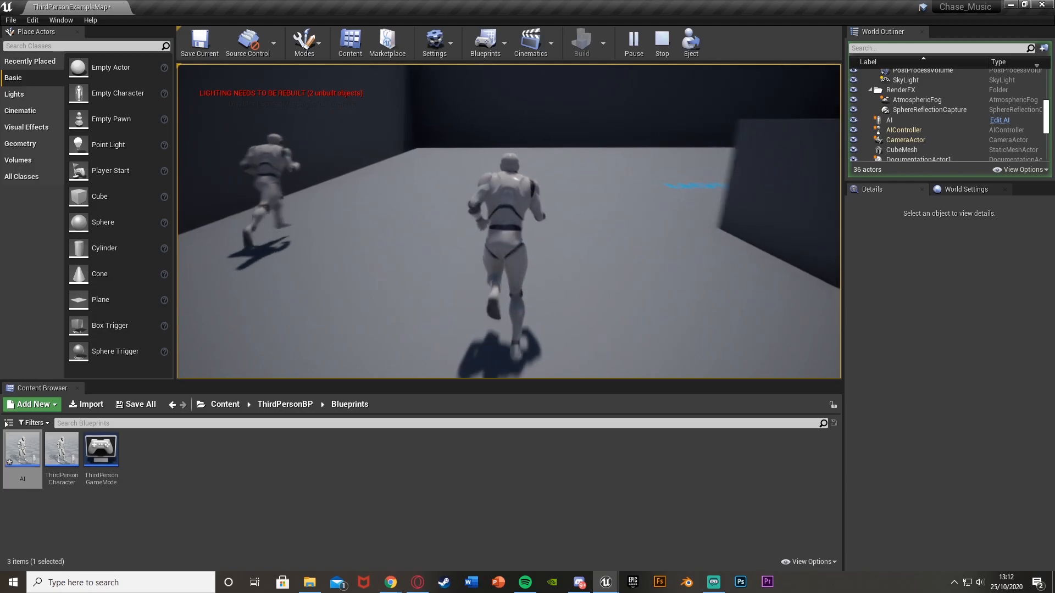
pyautogui.press('w')
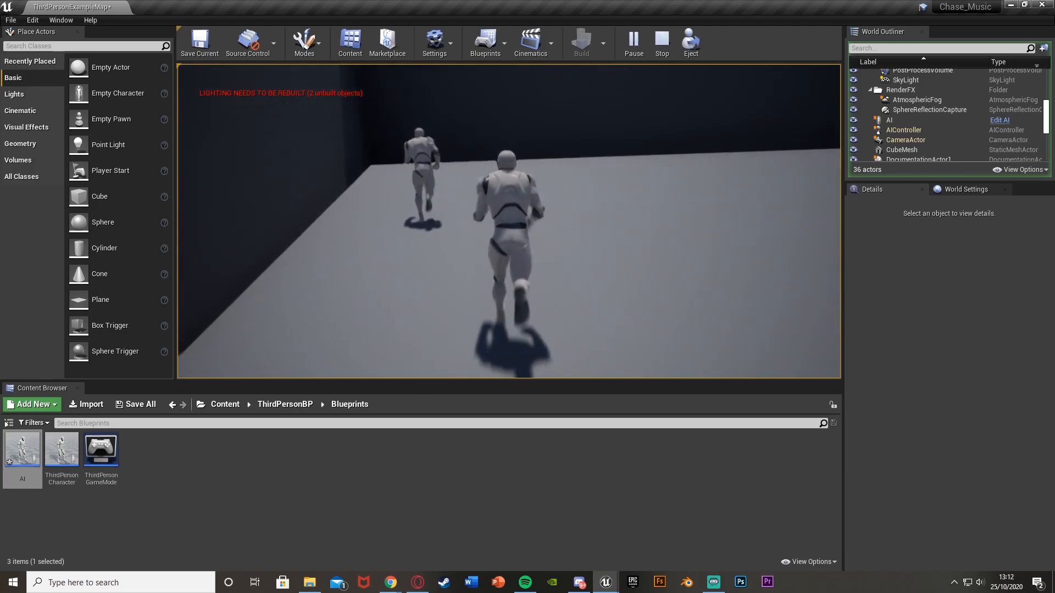
pyautogui.press('w')
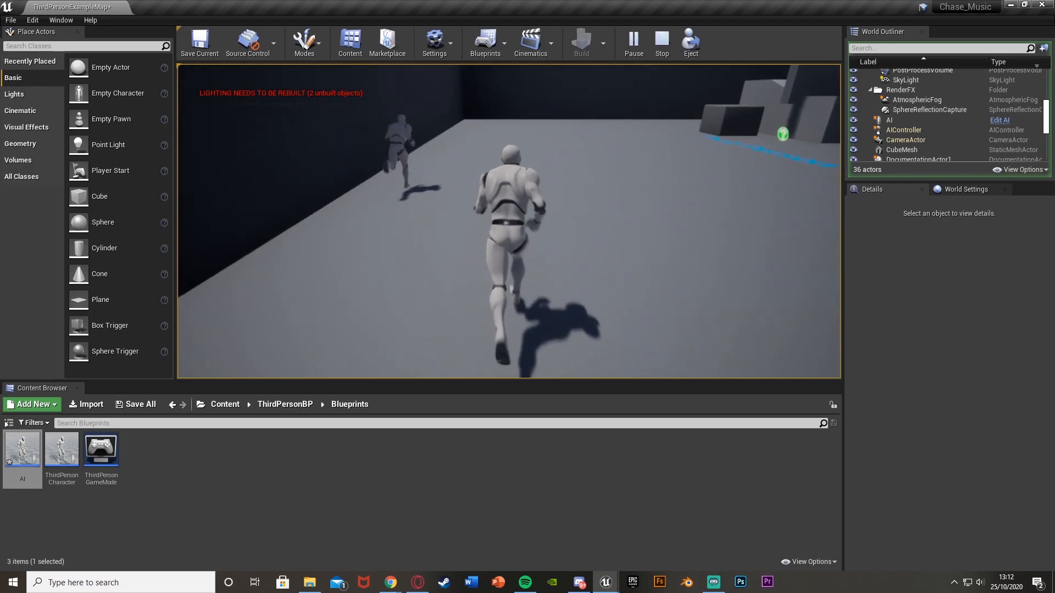
pyautogui.press('w')
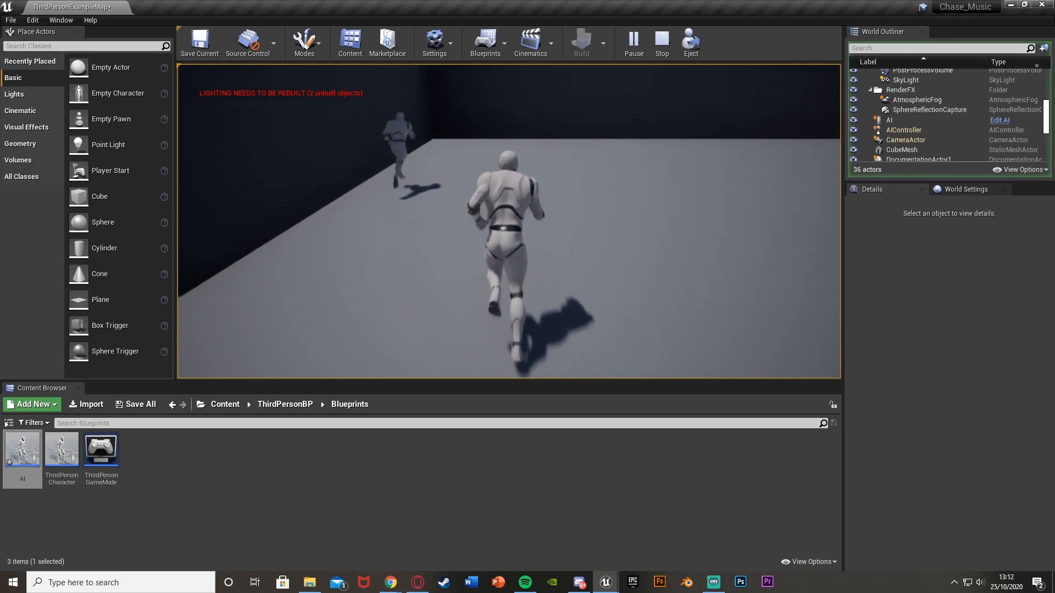
pyautogui.press('w')
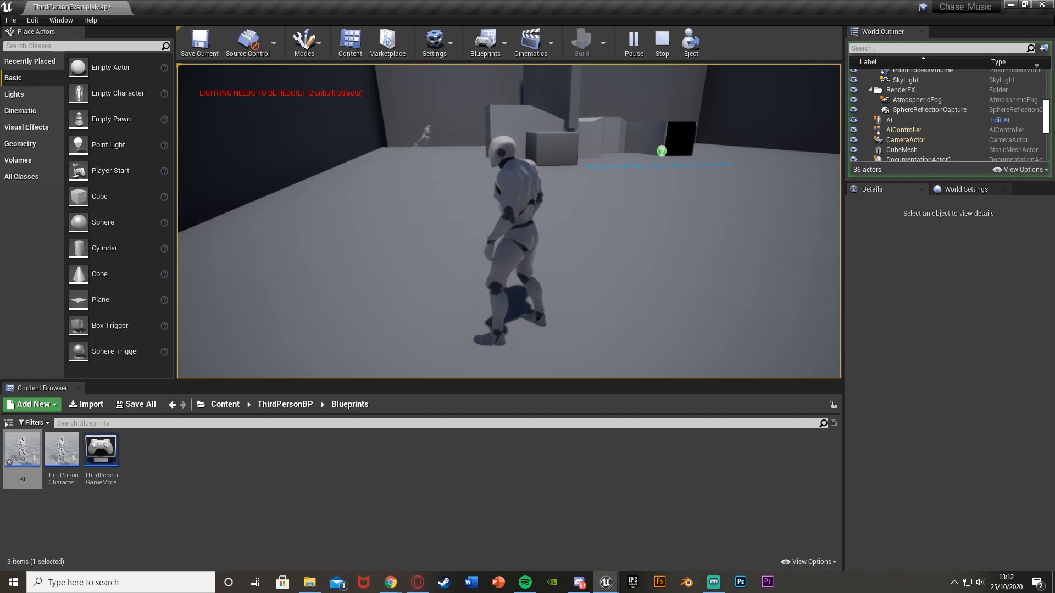
pyautogui.press('Escape')
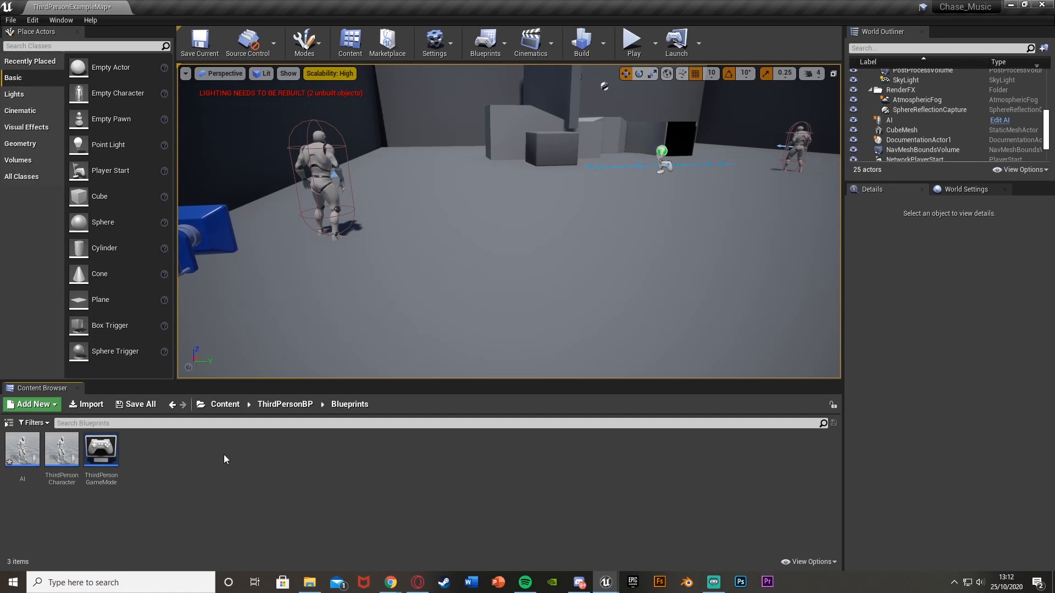
# In the AI character blueprint graph, add Event BeginPlay, undoing a briefly added Sequence node
pyautogui.doubleClick(22, 449)
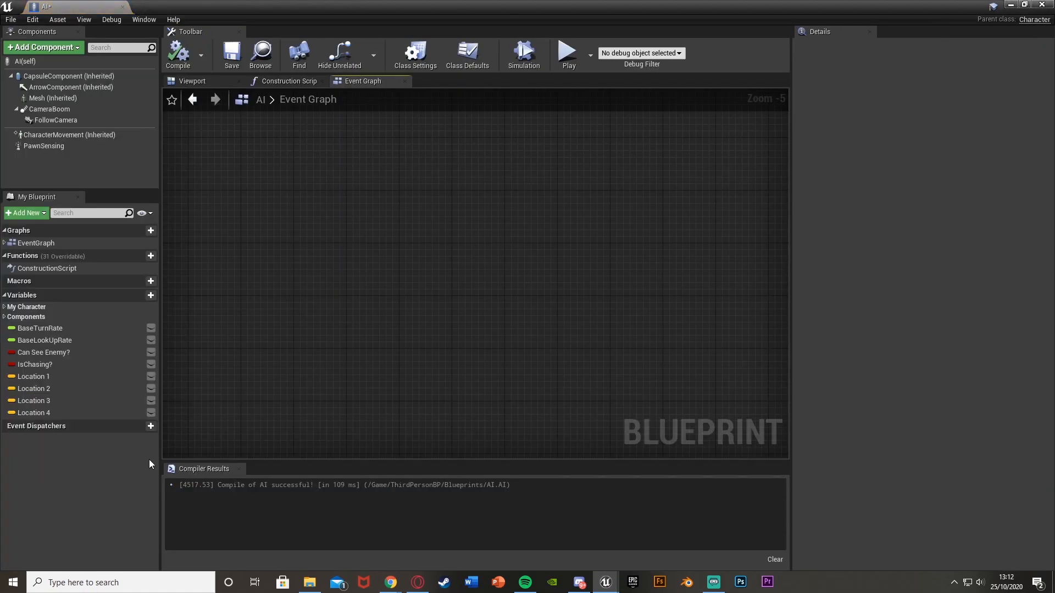
pyautogui.rightClick(263, 237)
pyautogui.write('event begin')
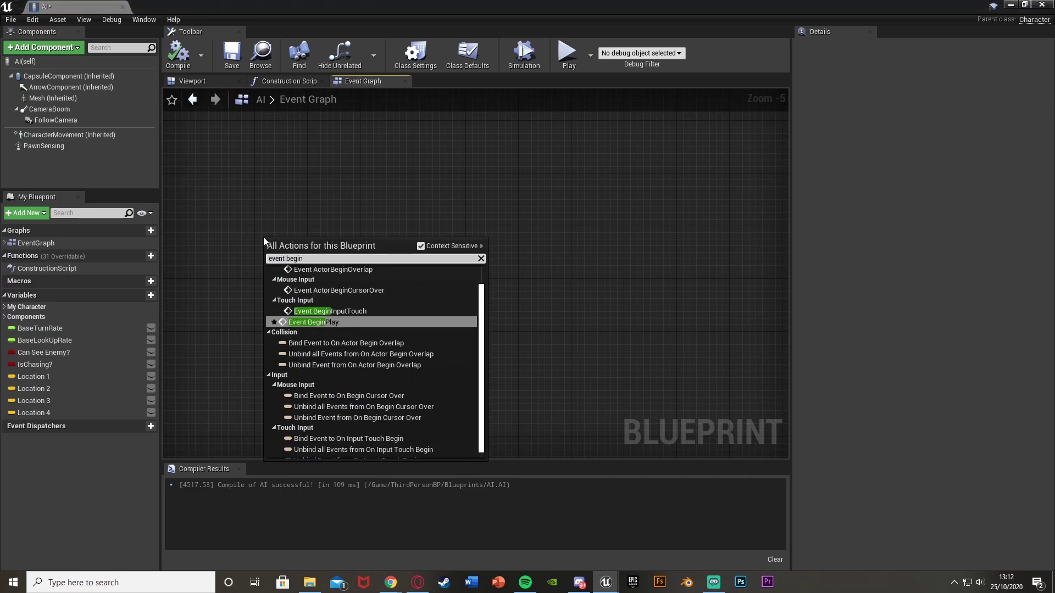
pyautogui.press('Return')
pyautogui.moveTo(276, 240)
pyautogui.mouseDown()
pyautogui.moveTo(381, 275)
pyautogui.moveTo(286, 248)
pyautogui.mouseUp()
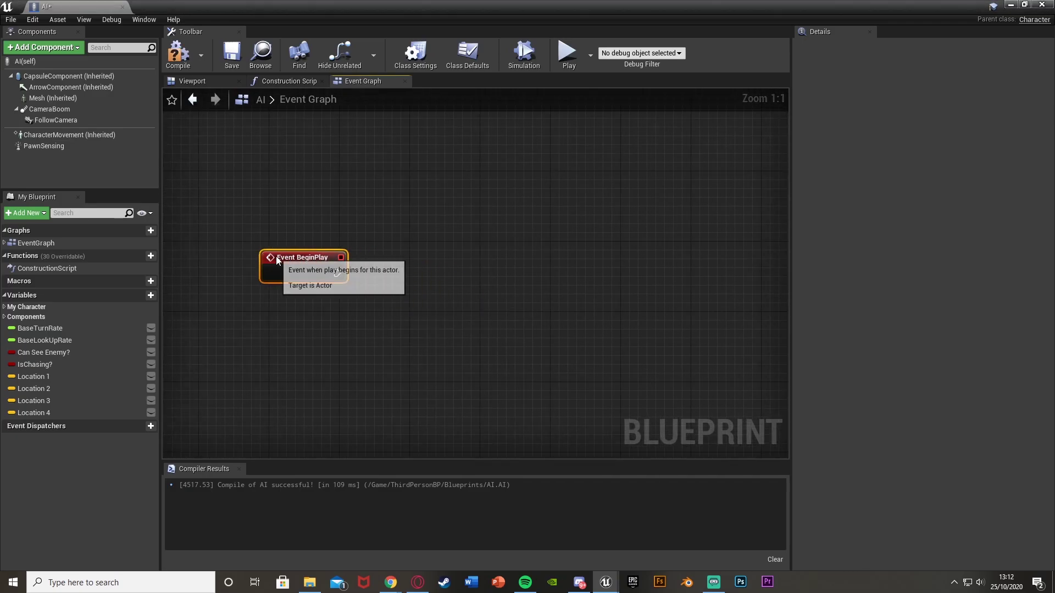
pyautogui.keyDown('shift'); pyautogui.click(422, 260); pyautogui.keyUp('shift')
pyautogui.moveTo(346, 264)
pyautogui.mouseDown()
pyautogui.moveTo(433, 274)
pyautogui.moveTo(412, 258)
pyautogui.mouseUp()
pyautogui.moveTo(511, 248); pyautogui.dragTo(480, 237, button='right')
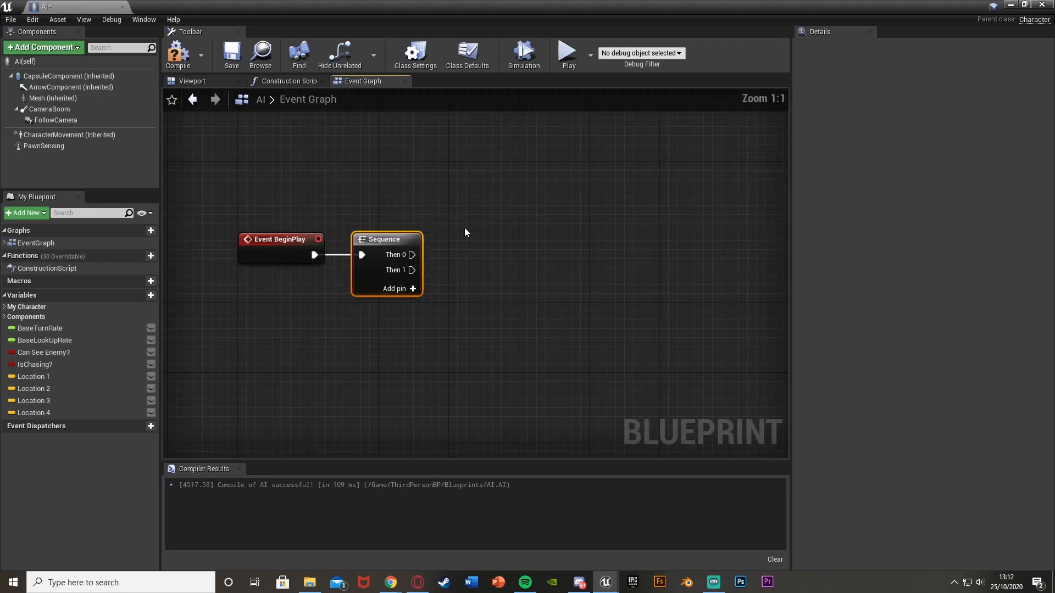
pyautogui.moveTo(223, 223); pyautogui.dragTo(469, 313)
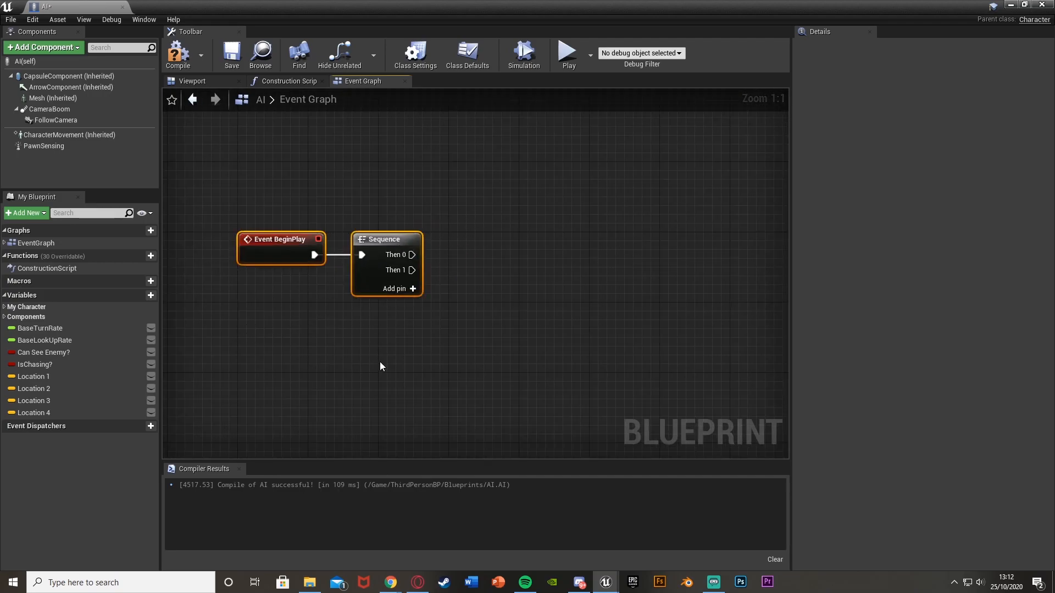
pyautogui.hotkey('ctrl', 'z')
pyautogui.hotkey('ctrl', 'z')
pyautogui.hotkey('ctrl', 'z')
pyautogui.hotkey('ctrl', 'z')
pyautogui.hotkey('ctrl', 'z')
# Add an AI MoveTo node driven by BeginPlay with a Self reference as its Pawn
pyautogui.moveTo(317, 254); pyautogui.dragTo(415, 258)
pyautogui.write('ai move to')
pyautogui.press('Return')
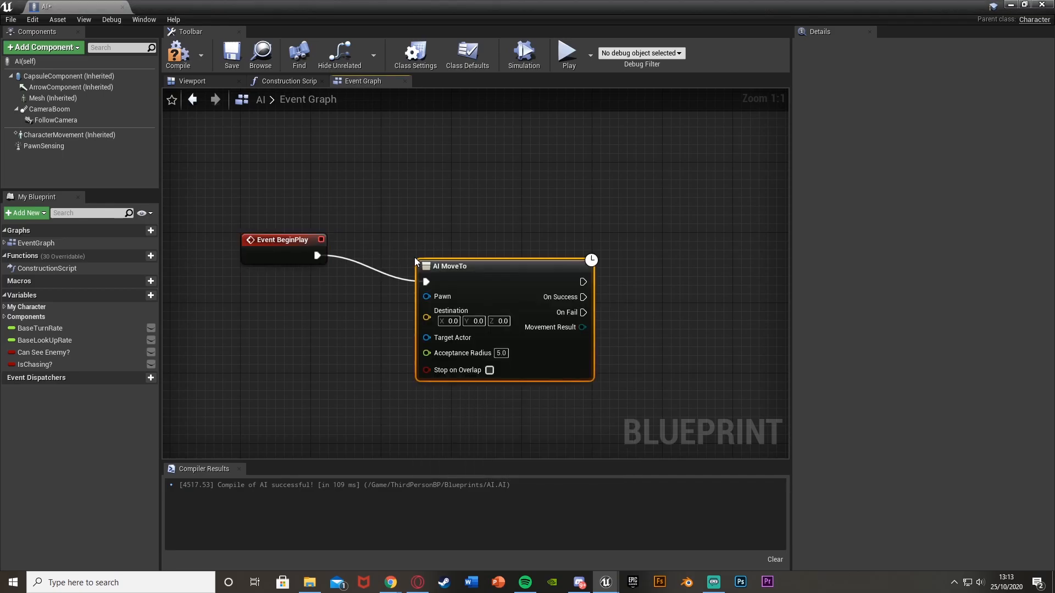
pyautogui.moveTo(445, 262)
pyautogui.mouseDown()
pyautogui.moveTo(579, 263)
pyautogui.moveTo(566, 251)
pyautogui.moveTo(489, 279)
pyautogui.mouseUp()
pyautogui.write('self')
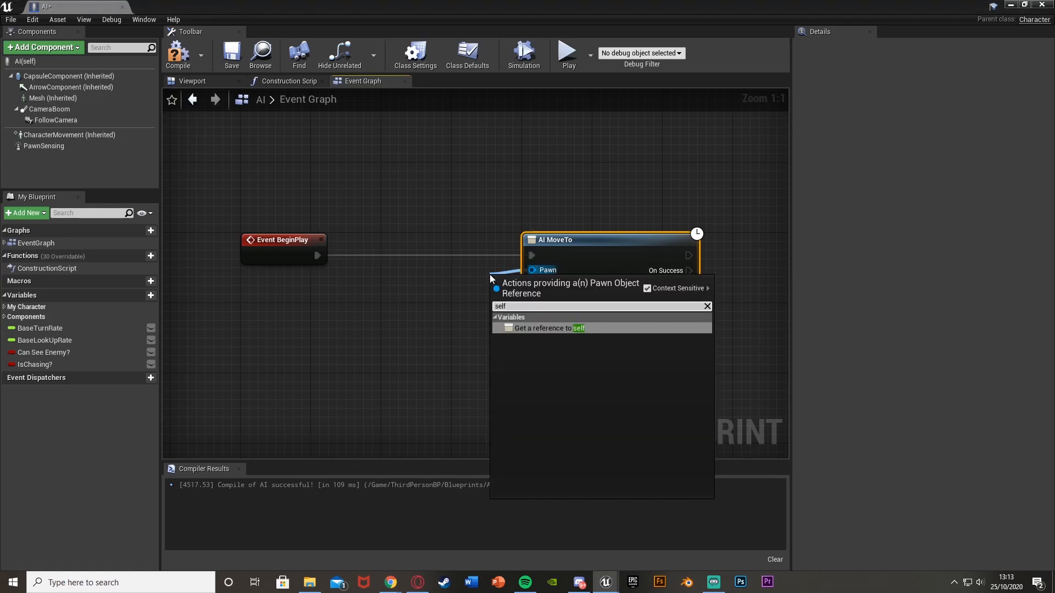
pyautogui.press('Return')
pyautogui.moveTo(508, 287); pyautogui.dragTo(459, 274)
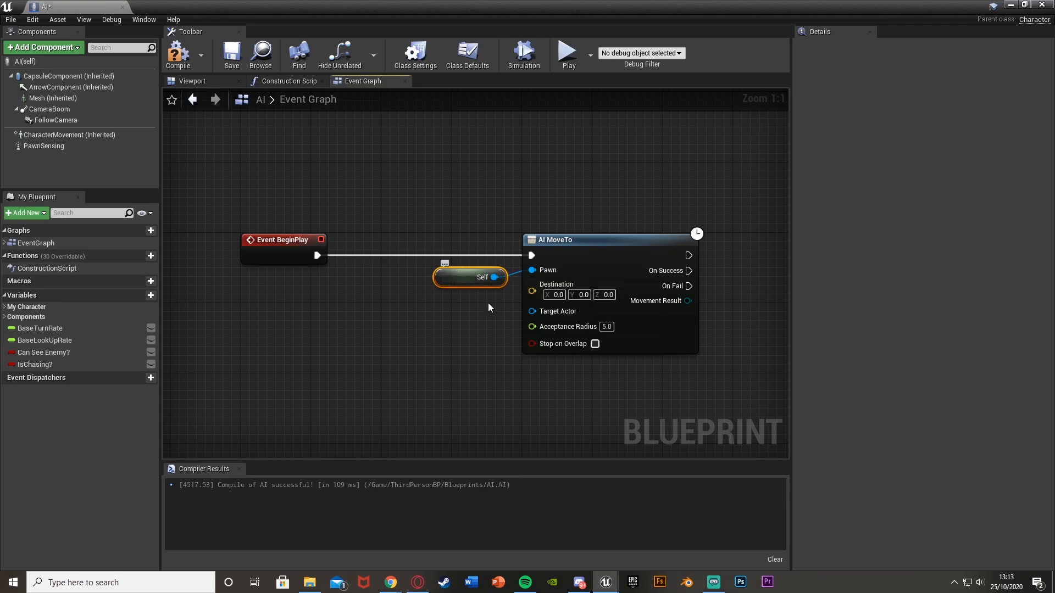
pyautogui.moveTo(492, 306); pyautogui.dragTo(311, 308, button='right')
pyautogui.moveTo(267, 287); pyautogui.dragTo(267, 278)
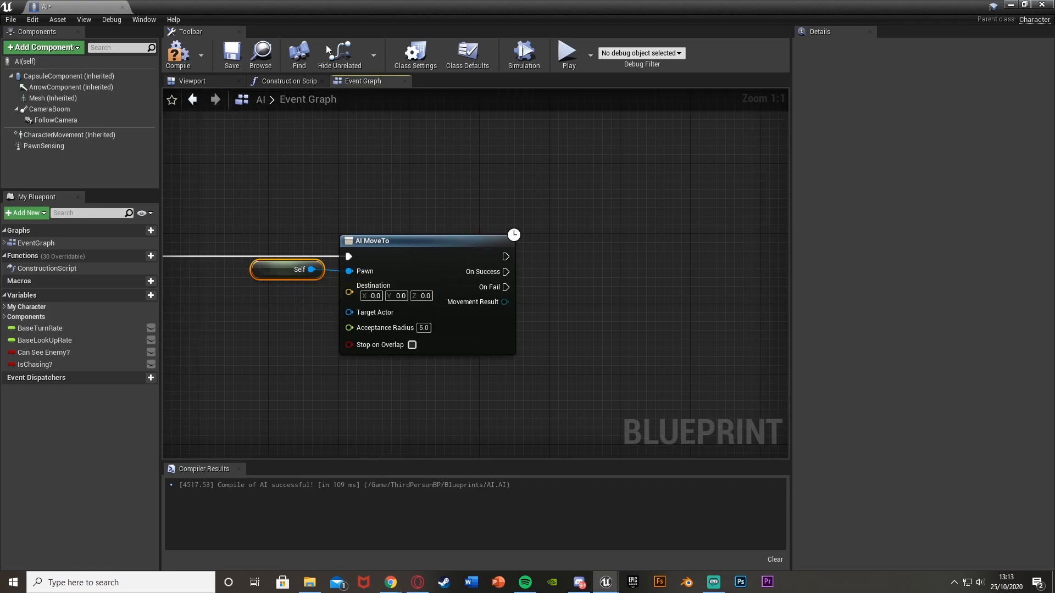
# Create a Vector variable named Location 1 and compile the blueprint
pyautogui.click(150, 295)
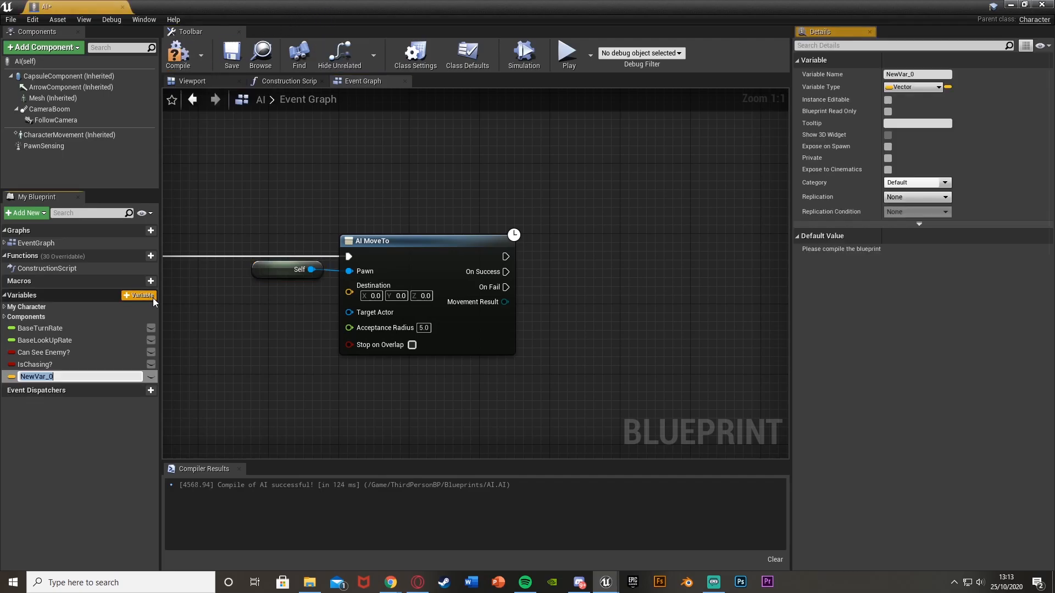
pyautogui.write('Location 1')
pyautogui.press('Return')
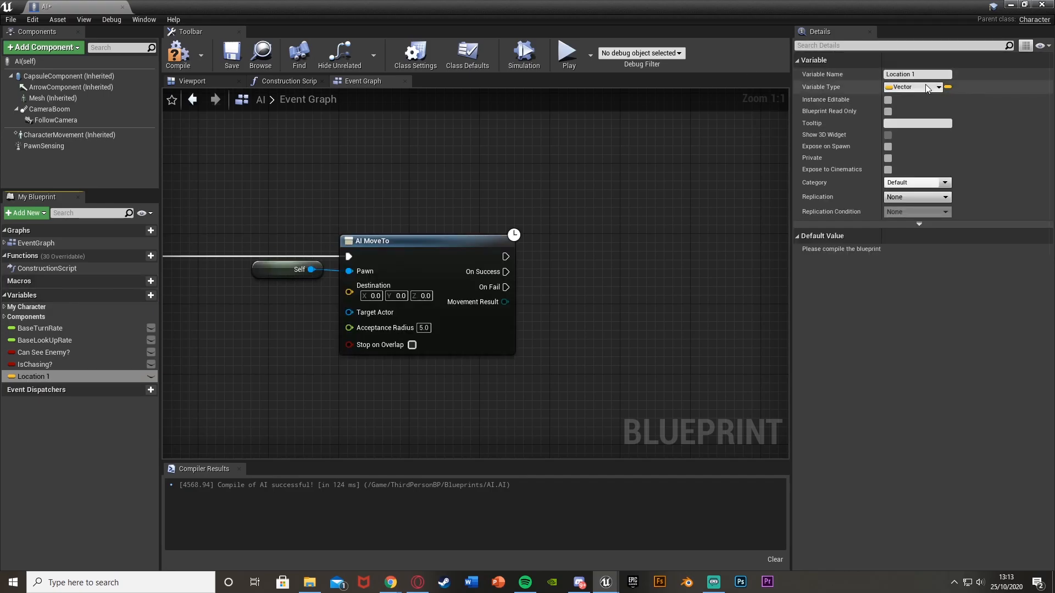
pyautogui.click(916, 87)
pyautogui.click(858, 114)
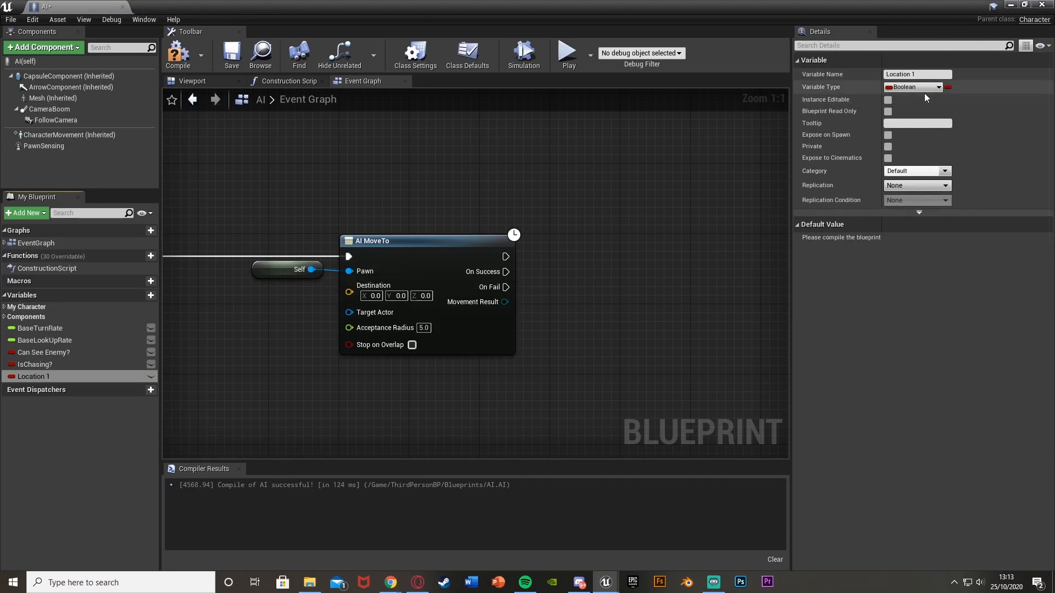
pyautogui.click(917, 87)
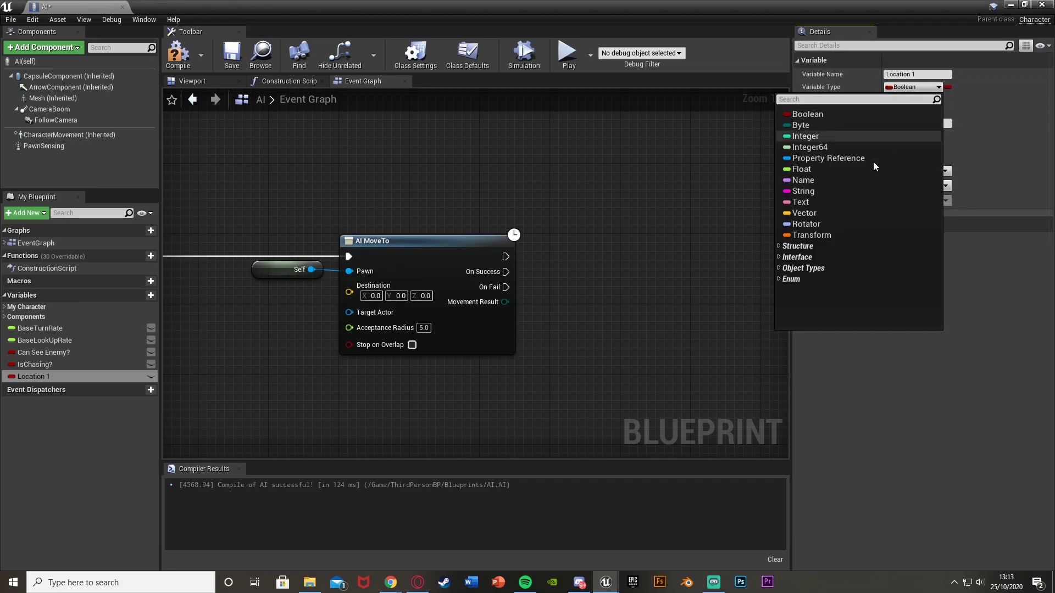
pyautogui.click(825, 218)
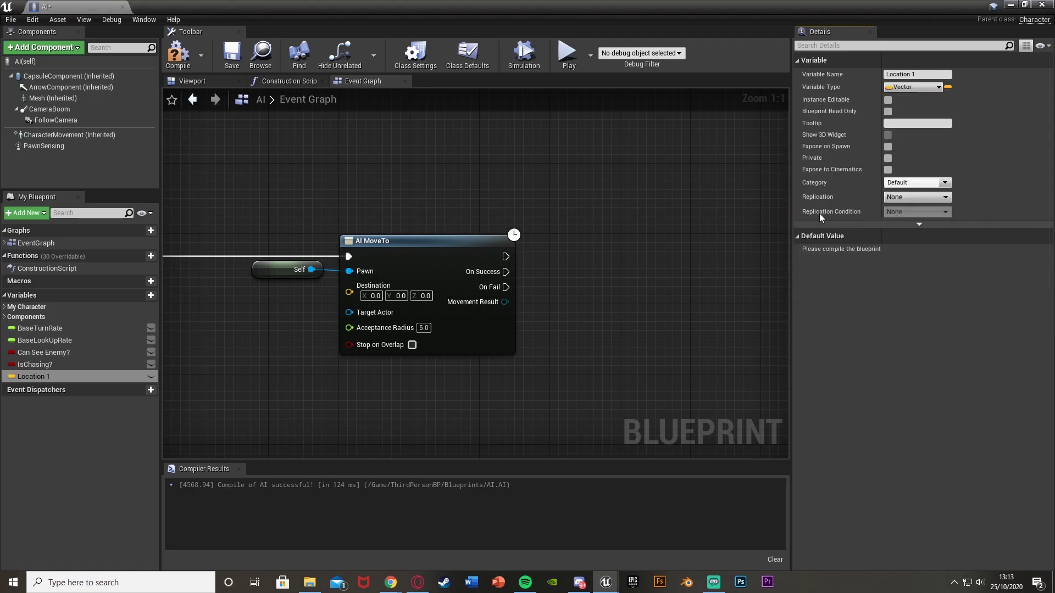
pyautogui.click(180, 55)
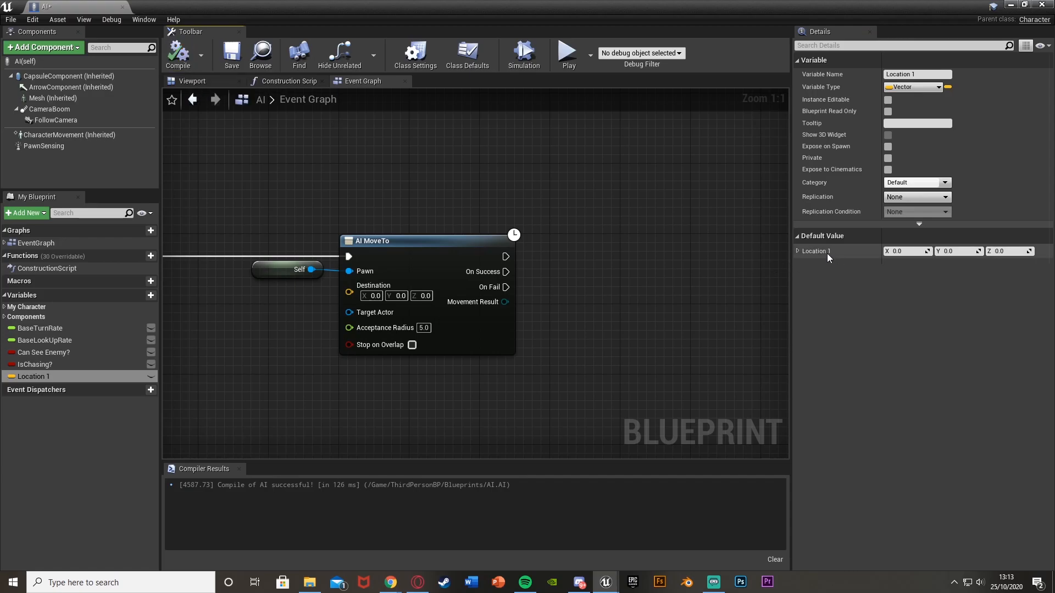
# Float the blueprint editor and move the AI character to its first patrol spot in the level
pyautogui.moveTo(616, 10); pyautogui.dragTo(386, 22)
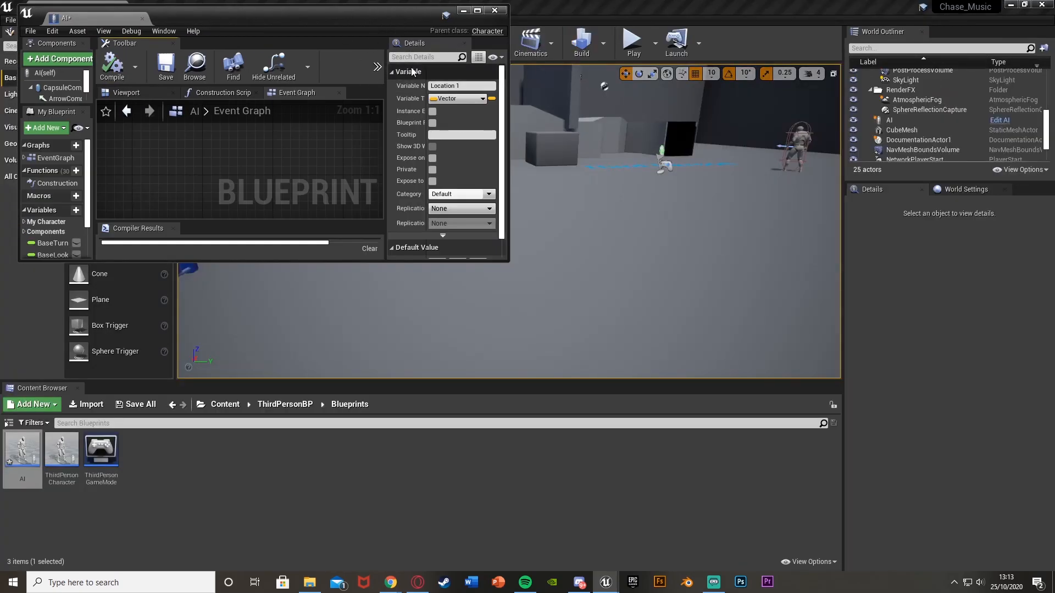
pyautogui.moveTo(662, 151); pyautogui.dragTo(666, 147, button='right')
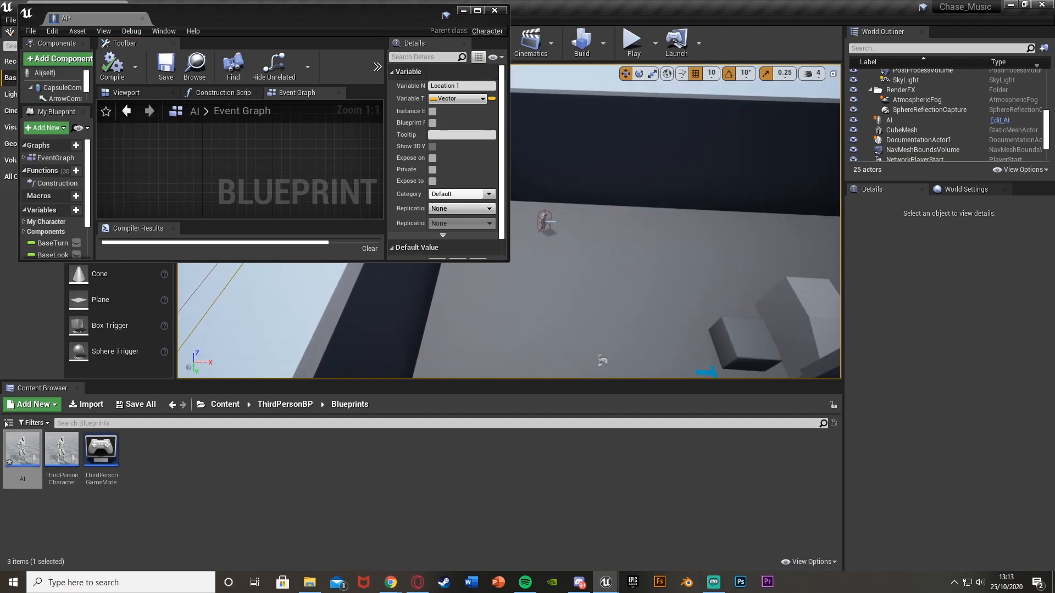
pyautogui.click(577, 247)
pyautogui.click(623, 228)
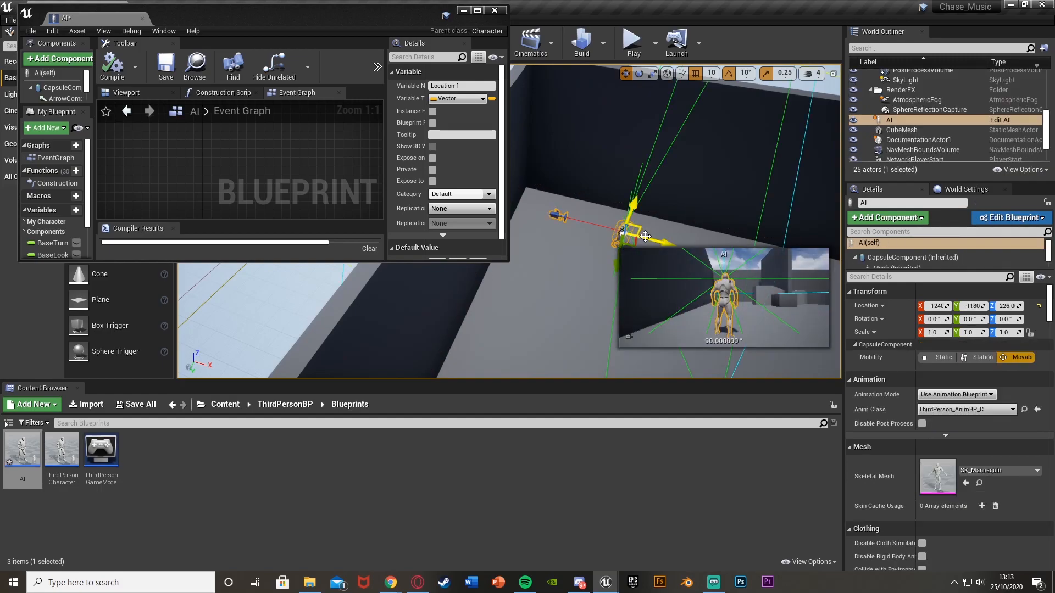
pyautogui.moveTo(635, 222)
pyautogui.mouseDown()
pyautogui.moveTo(563, 212)
pyautogui.moveTo(533, 225)
pyautogui.mouseUp()
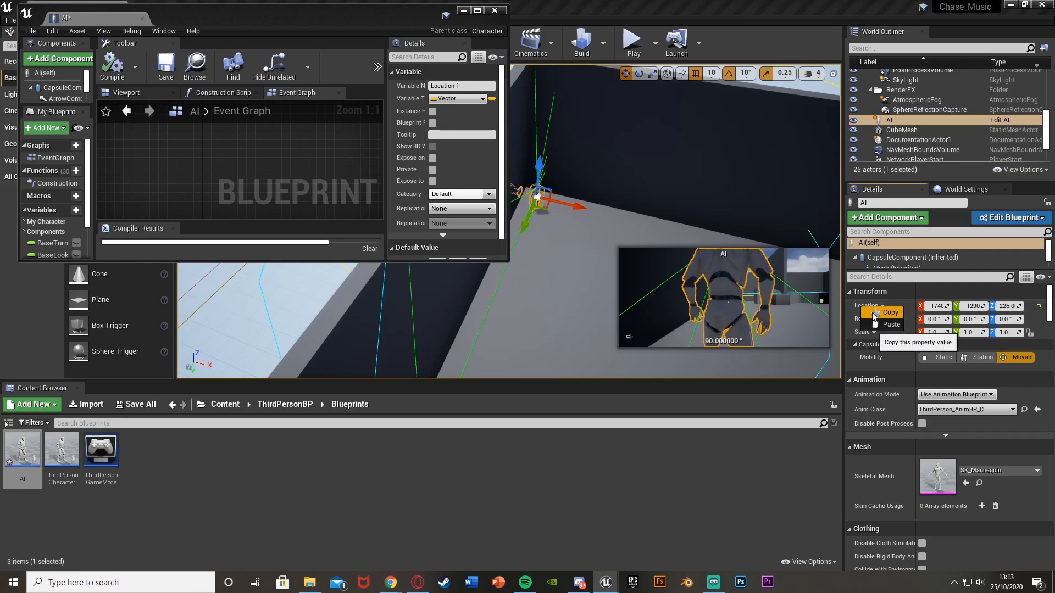
# Paste the actor's copied location (-1740, -1290, 226) into Location 1's default value
pyautogui.click(477, 11)
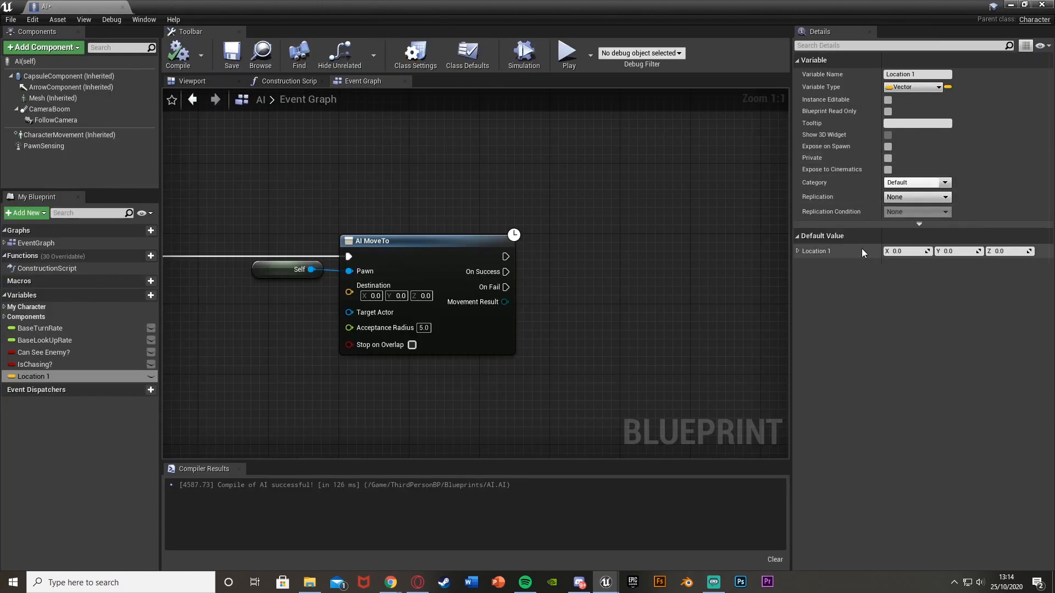
pyautogui.rightClick(817, 251)
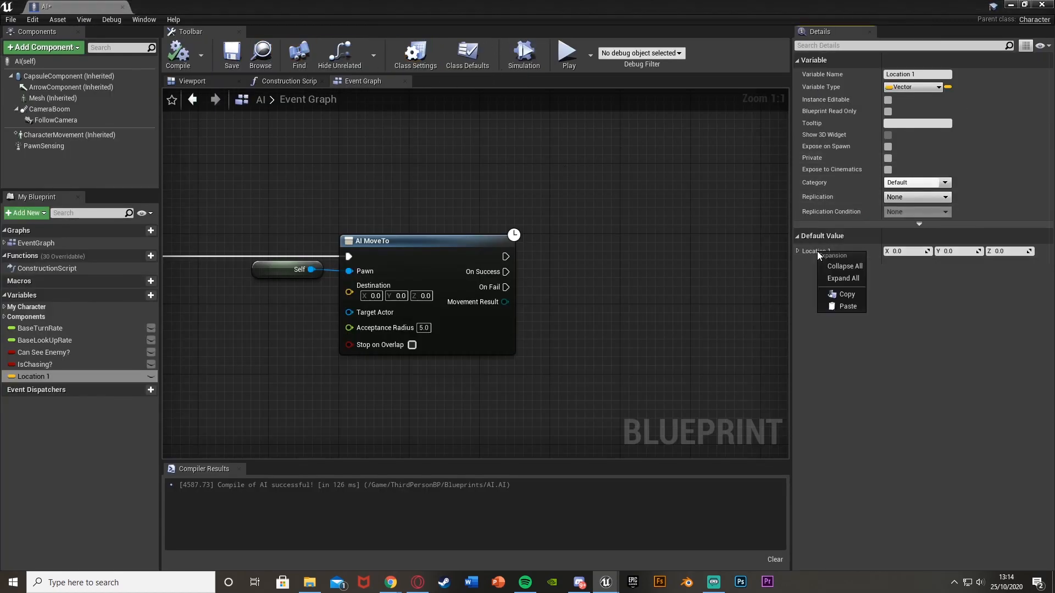
pyautogui.click(847, 307)
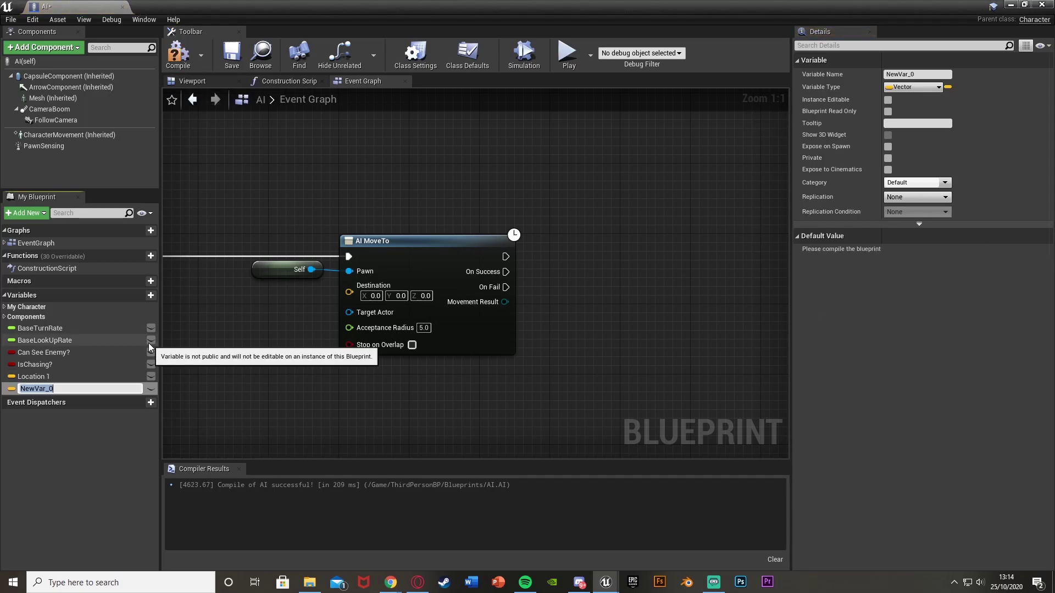
pyautogui.write('Location 2')
# Name the new variable Location 2 and compile the blueprint
pyautogui.press('Return')
pyautogui.click(179, 53)
pyautogui.doubleClick(559, 9)
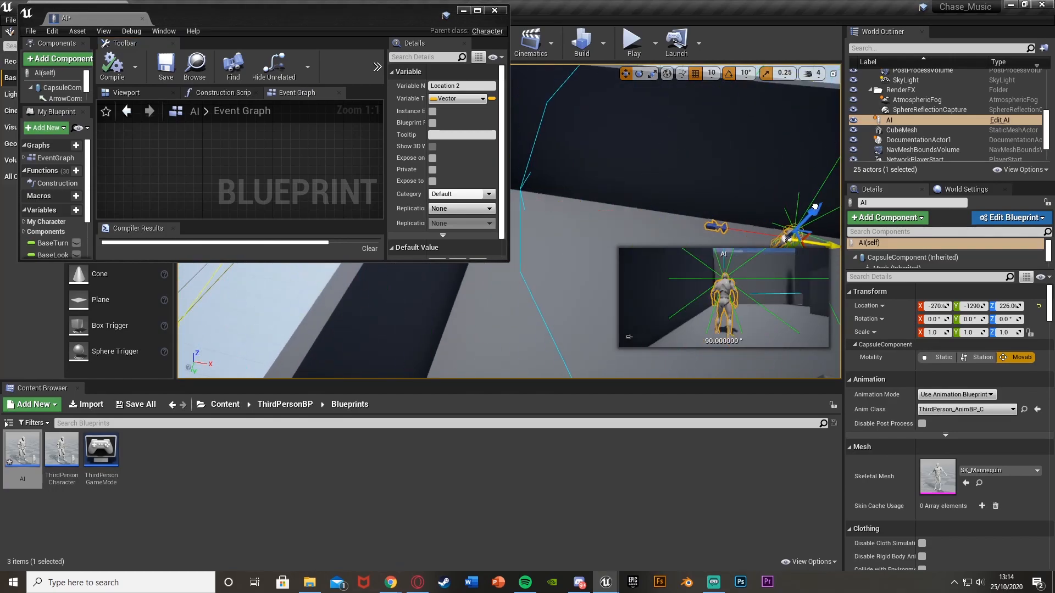
# Move the AI character to X 869.9 and copy its location for Location 2's default
pyautogui.moveTo(660, 206); pyautogui.dragTo(713, 195, button='right')
pyautogui.moveTo(571, 151); pyautogui.dragTo(693, 113)
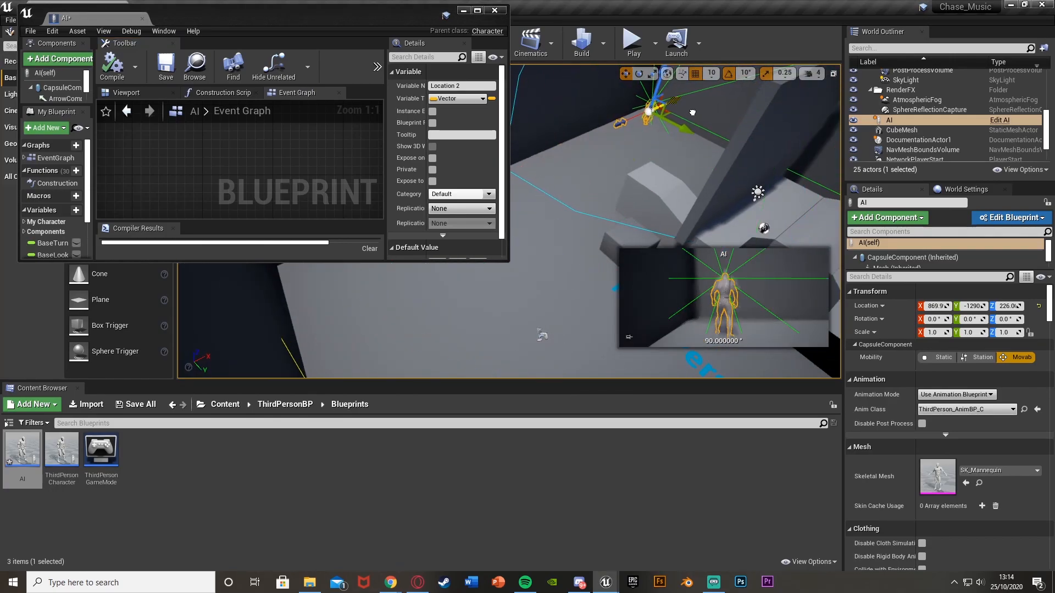
pyautogui.rightClick(871, 306)
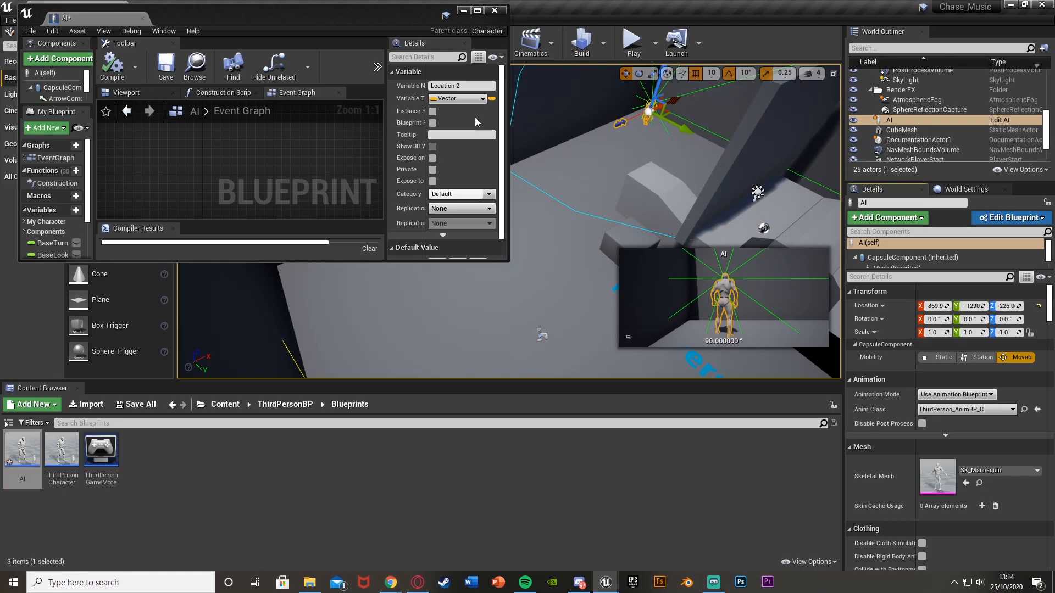
pyautogui.doubleClick(330, 16)
pyautogui.rightClick(816, 252)
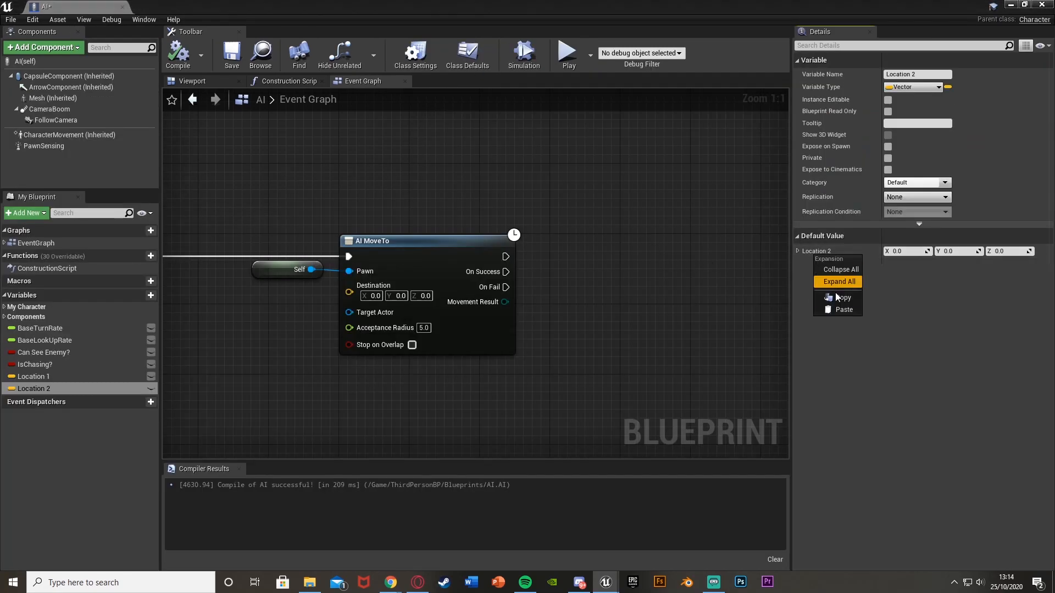
# Paste the second patrol position into Location 2, compile, and add a Location 3 variable
pyautogui.click(834, 308)
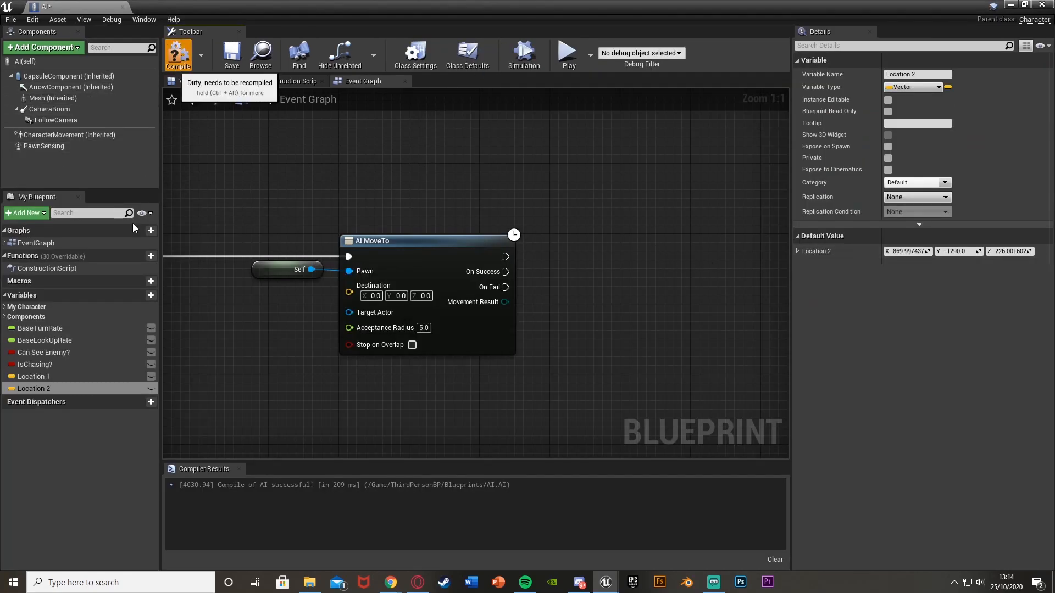
pyautogui.click(178, 55)
pyautogui.click(148, 296)
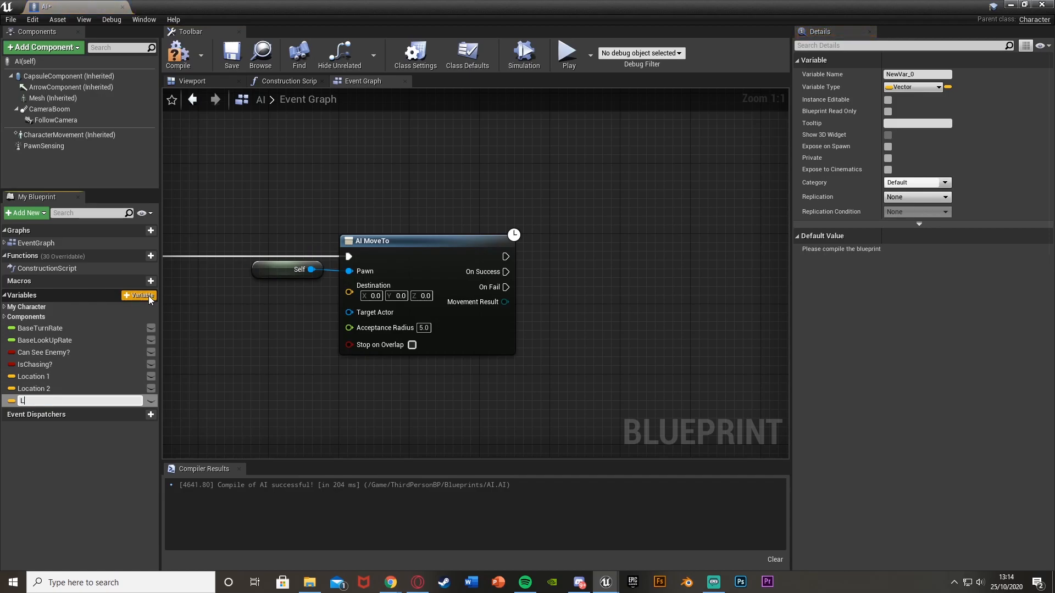
pyautogui.write('Location 3')
pyautogui.press('Return')
# Move the AI character along Y to 1310 for the third patrol position
pyautogui.doubleClick(387, 9)
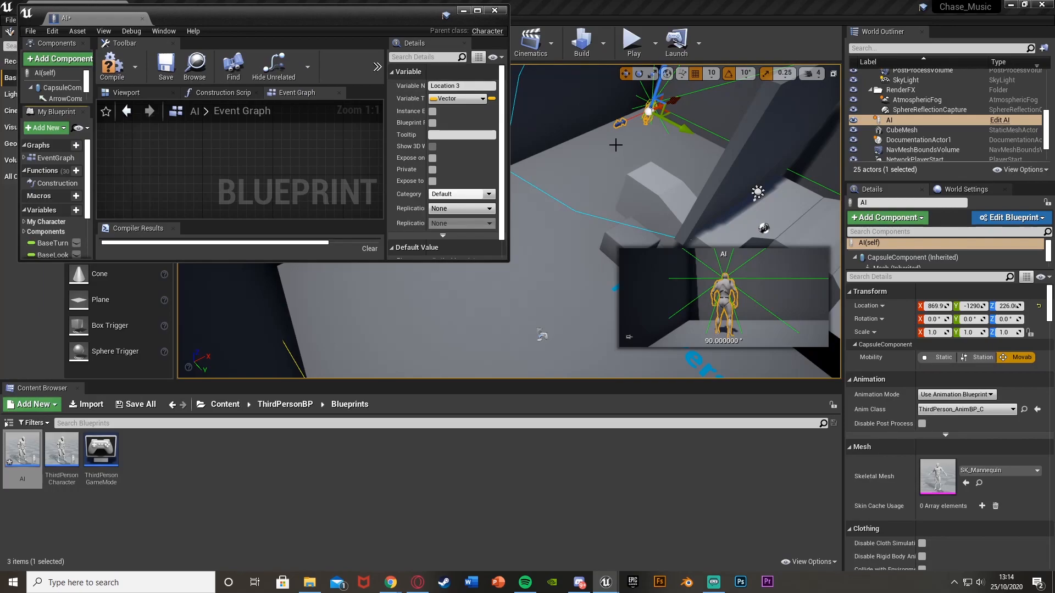
pyautogui.moveTo(618, 147); pyautogui.dragTo(579, 178, button='right')
pyautogui.moveTo(533, 134)
pyautogui.mouseDown(button='right')
pyautogui.moveTo(595, 176)
pyautogui.moveTo(662, 196)
pyautogui.mouseUp(button='right')
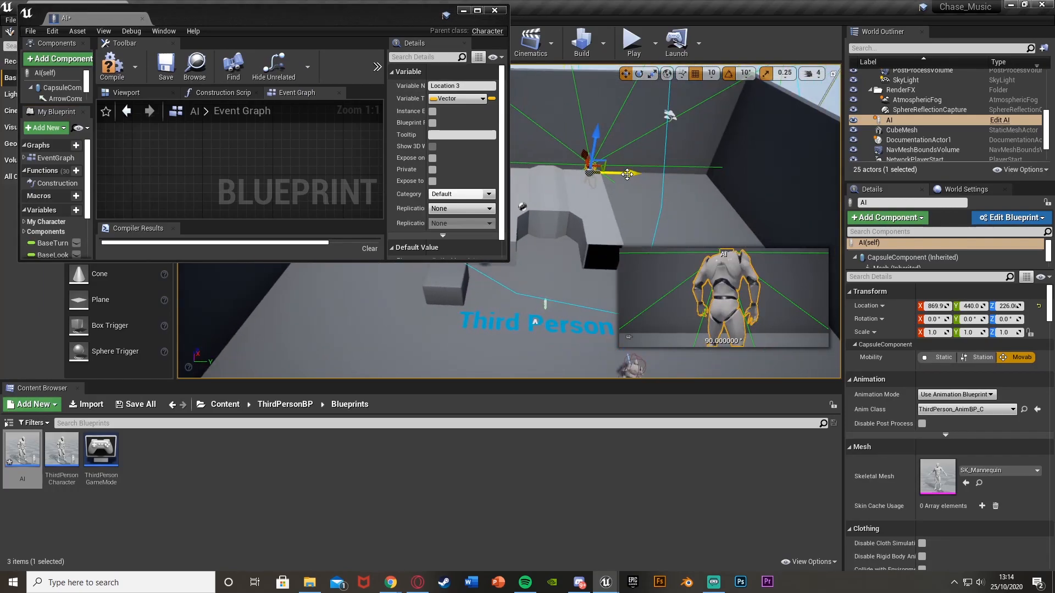
pyautogui.moveTo(628, 174); pyautogui.dragTo(742, 177)
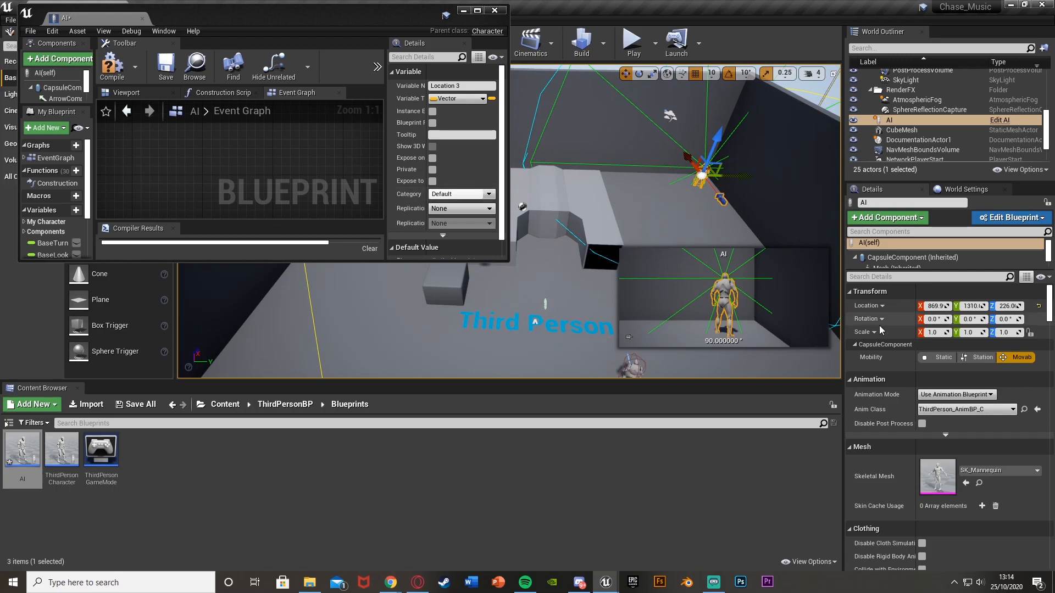
pyautogui.doubleClick(354, 6)
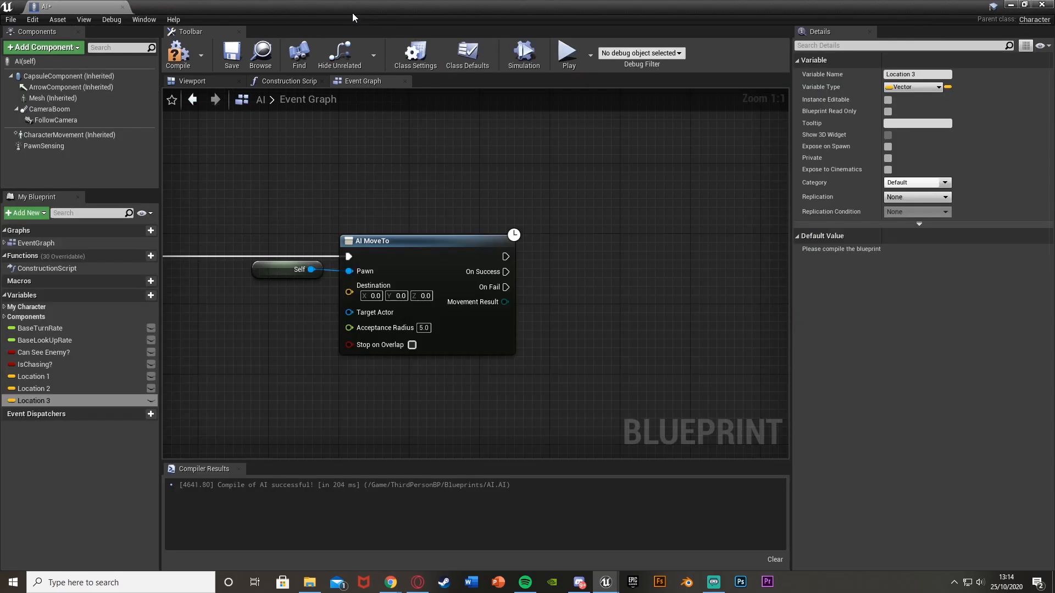
# Paste the position (869.99, 1310, 226) into Location 3's default and compile
pyautogui.click(178, 55)
pyautogui.rightClick(828, 250)
pyautogui.click(852, 306)
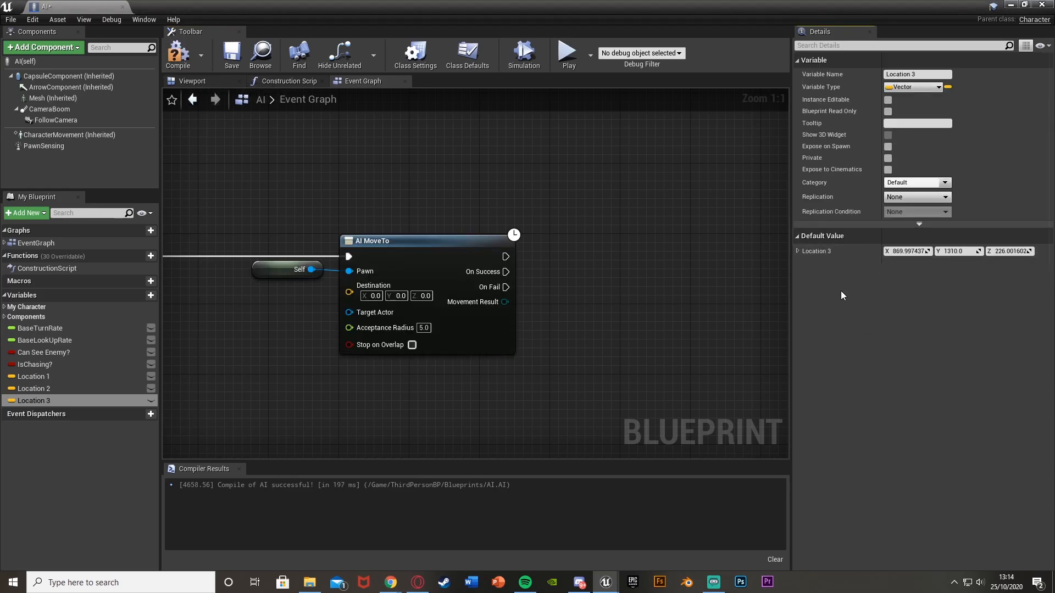
pyautogui.click(178, 55)
# Add a new variable named Location 4 and return to the level view
pyautogui.click(150, 295)
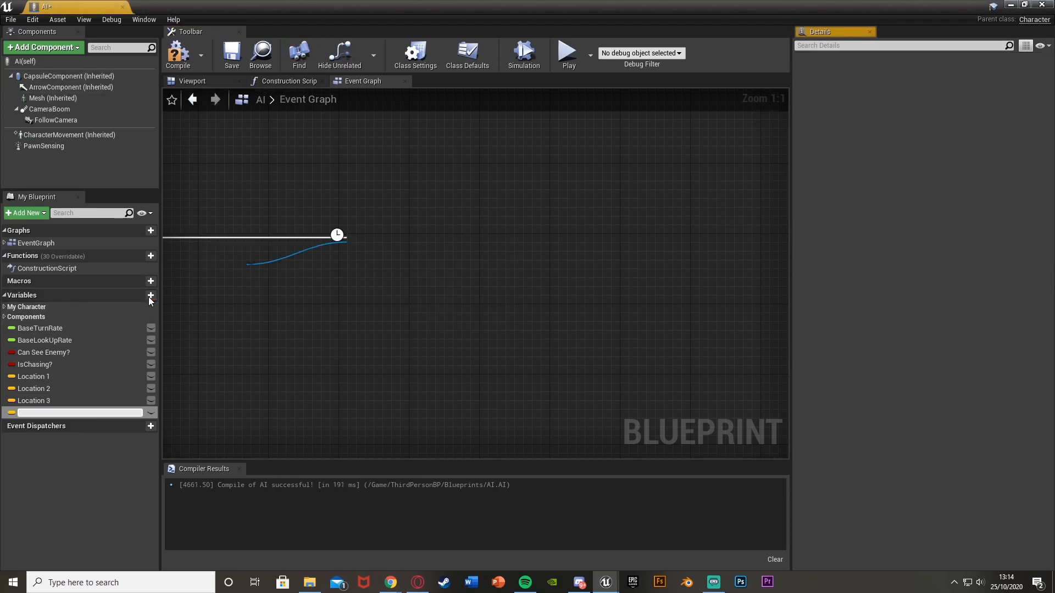
pyautogui.write('Locati')
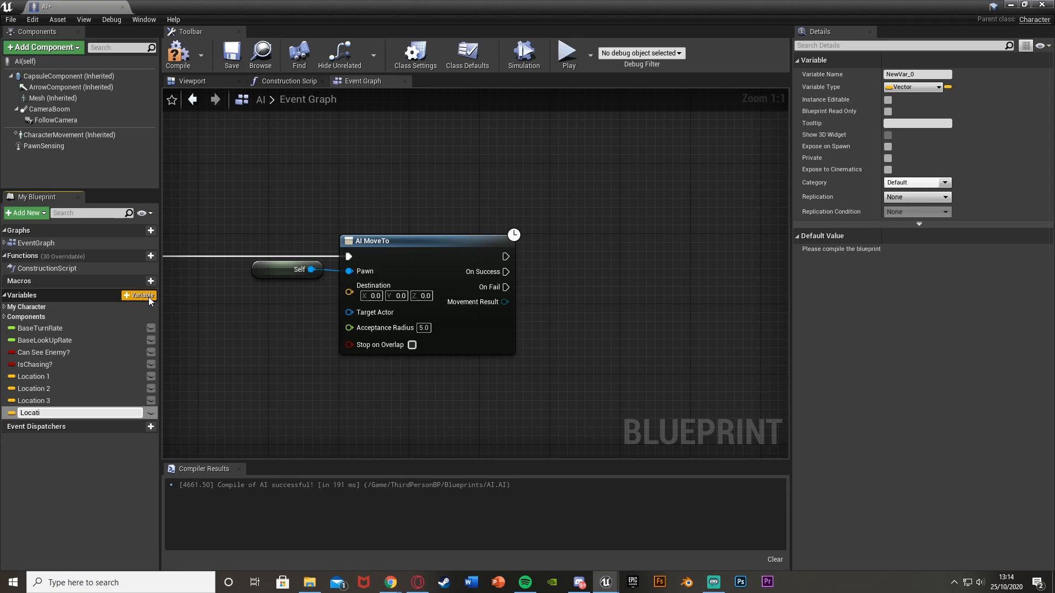
pyautogui.write('on 4')
pyautogui.press('Return')
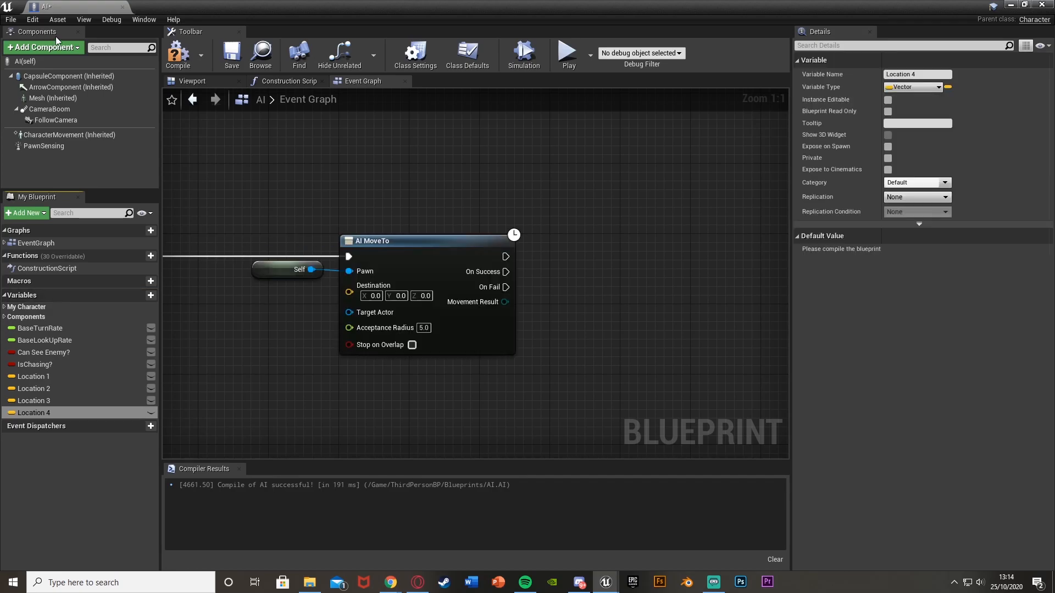
pyautogui.doubleClick(68, 38)
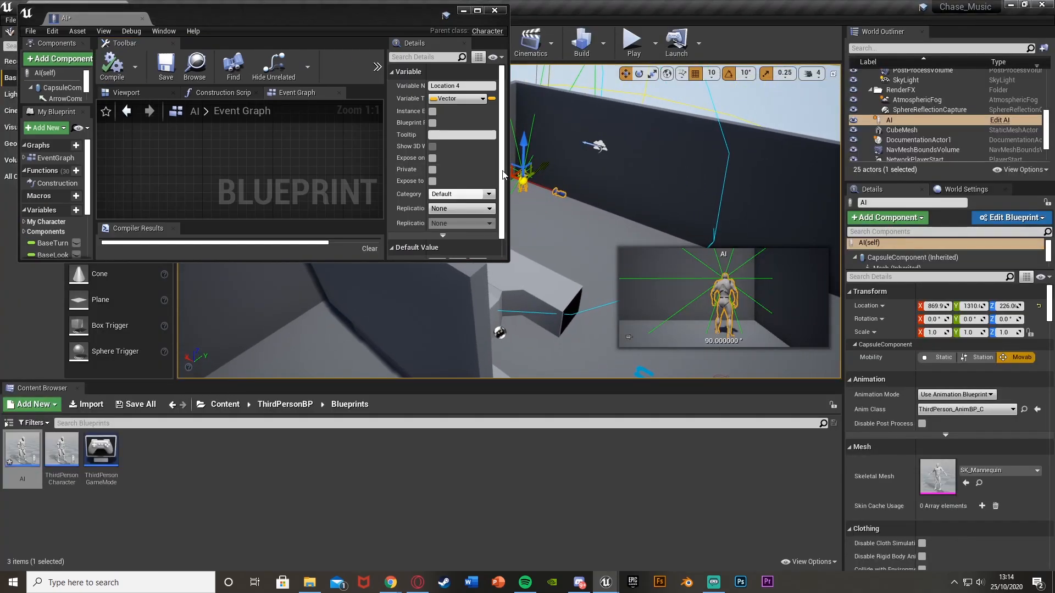
# Move the AI character to X -1720 and copy its location for Location 4's default
pyautogui.moveTo(528, 174); pyautogui.dragTo(573, 209, button='right')
pyautogui.moveTo(598, 205); pyautogui.dragTo(739, 222)
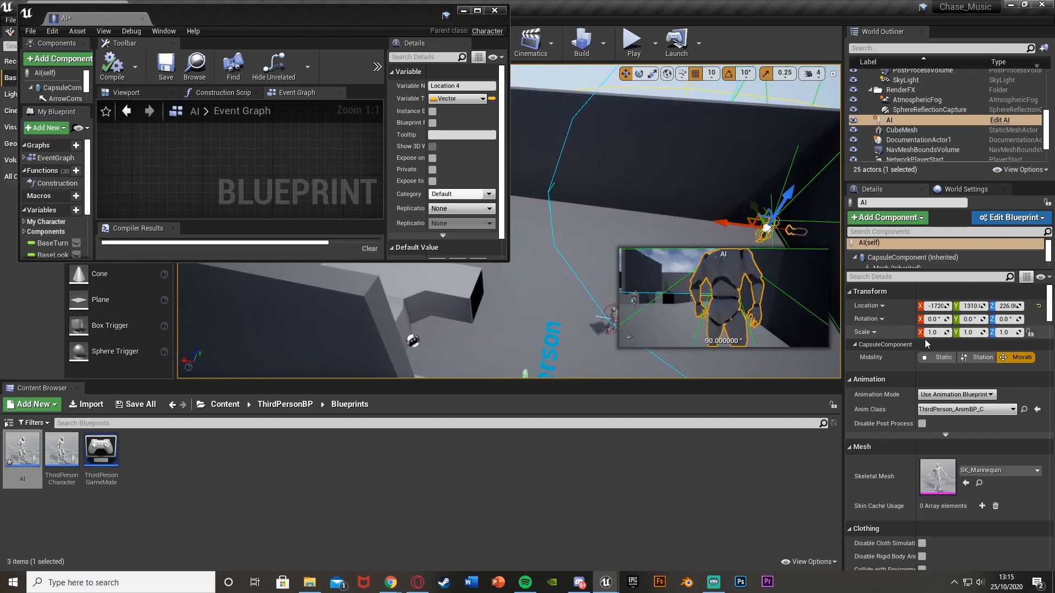
pyautogui.rightClick(868, 306)
pyautogui.click(885, 312)
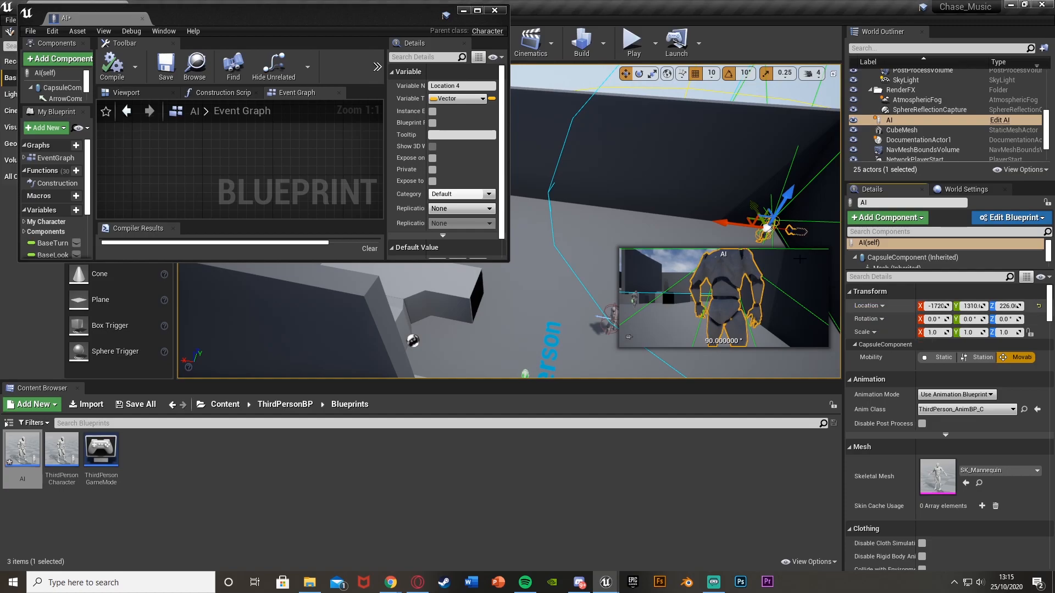
pyautogui.click(248, 165)
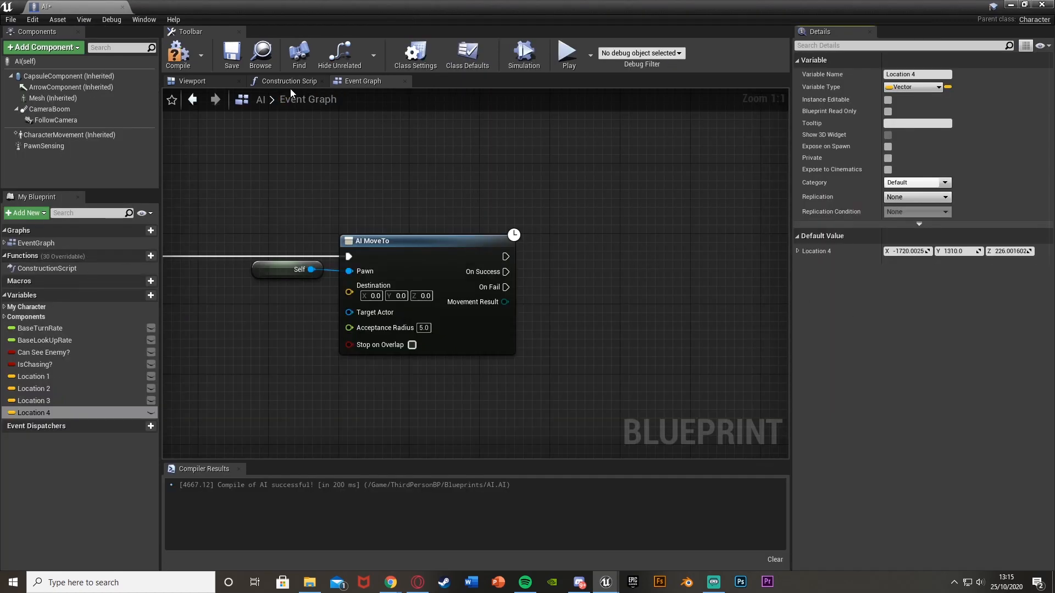
# Compile and wire a Location 1 getter into the AI MoveTo Destination pin
pyautogui.click(189, 58)
pyautogui.moveTo(334, 214); pyautogui.dragTo(426, 187, button='right')
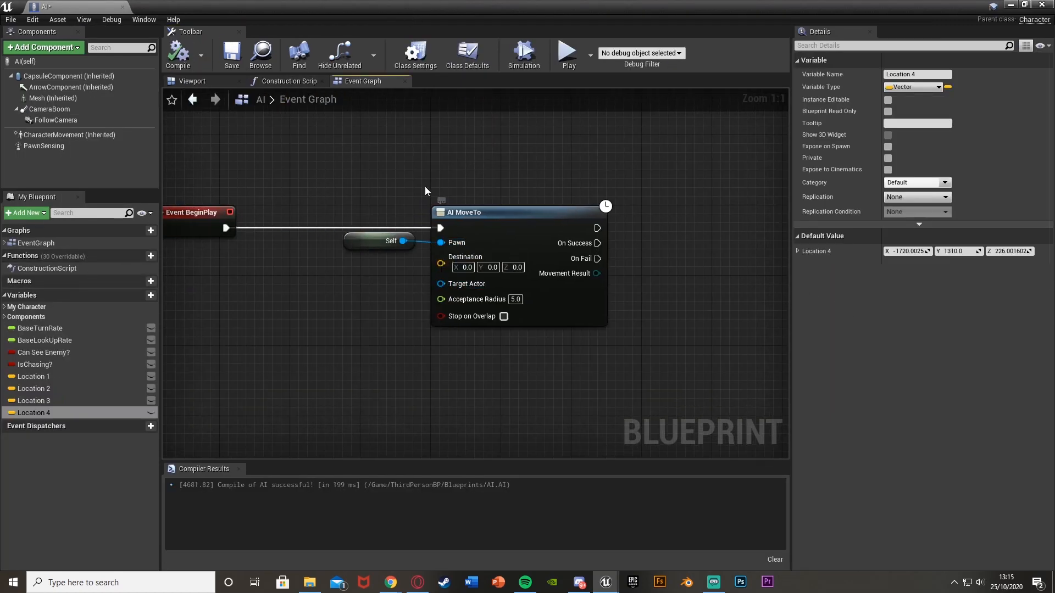
pyautogui.moveTo(33, 376); pyautogui.dragTo(441, 262)
pyautogui.moveTo(352, 269)
pyautogui.mouseDown()
pyautogui.moveTo(379, 270)
pyautogui.moveTo(359, 270)
pyautogui.mouseUp()
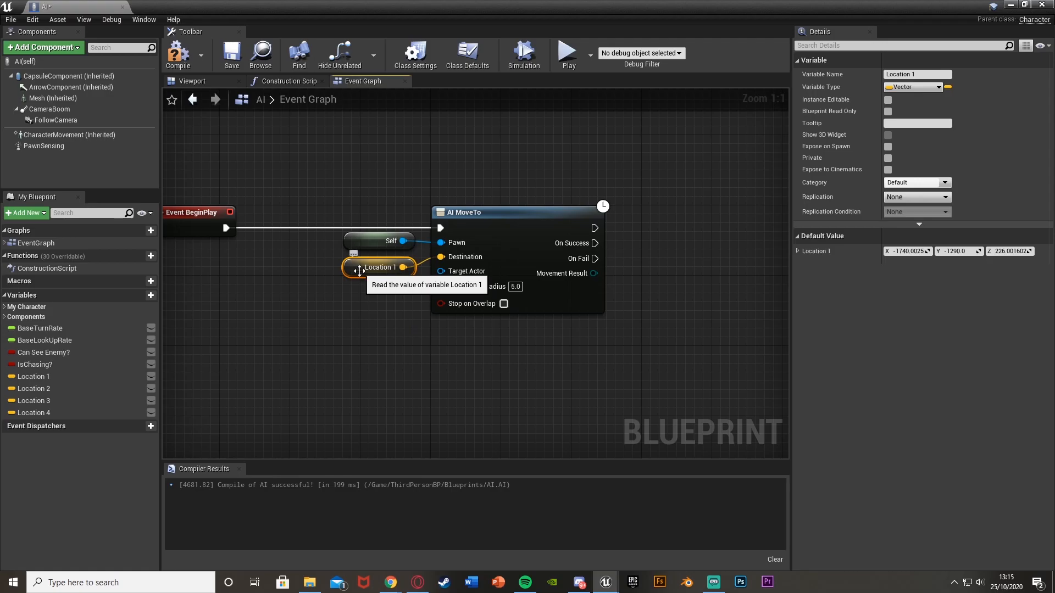
pyautogui.moveTo(358, 160); pyautogui.dragTo(450, 398)
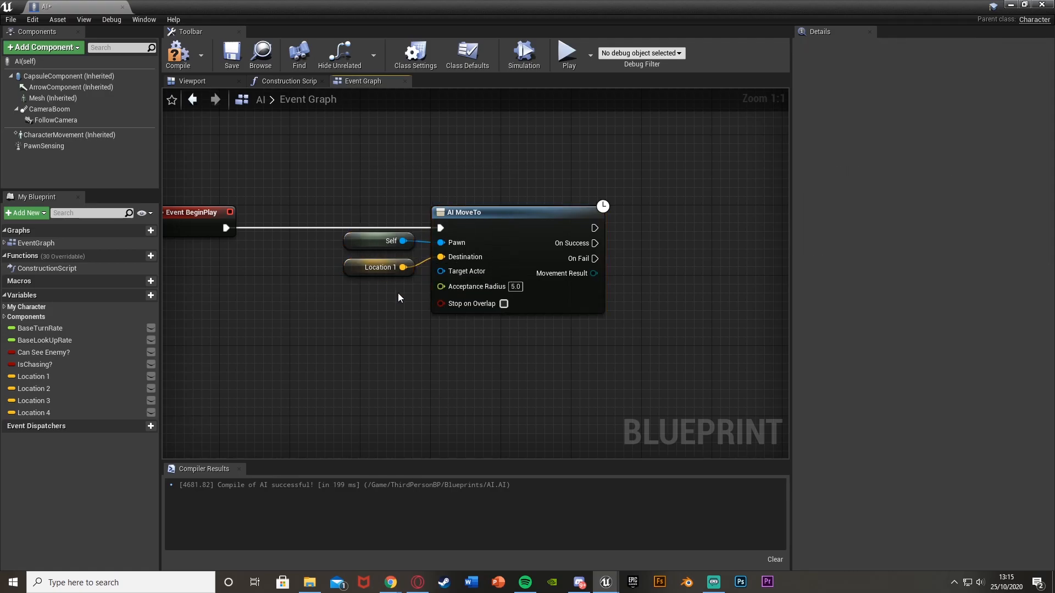
pyautogui.moveTo(602, 258); pyautogui.dragTo(403, 260, button='right')
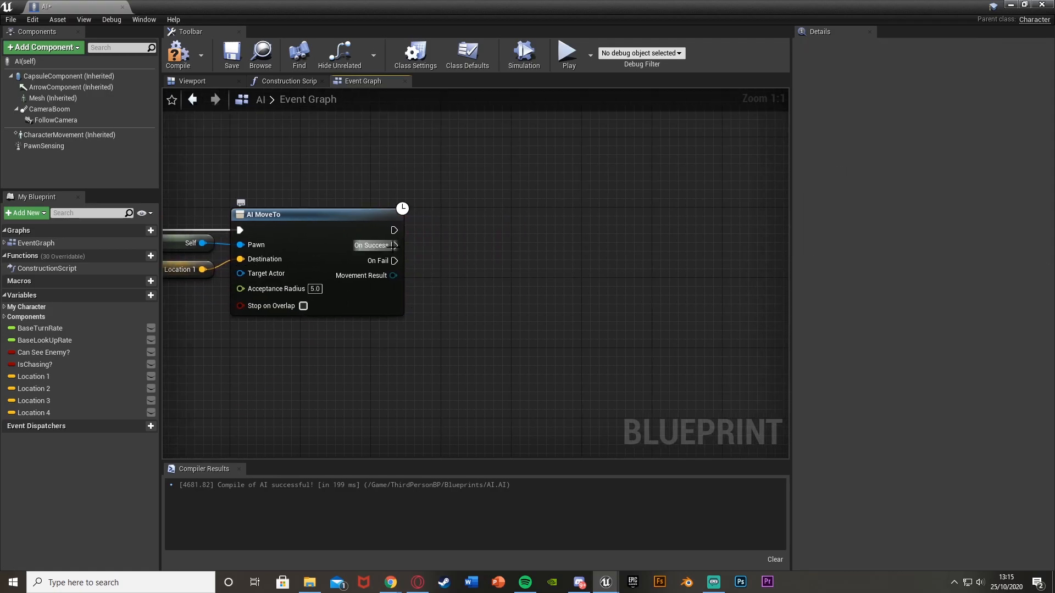
# Add a second AI MoveTo node branching off the first move's On Success
pyautogui.moveTo(394, 246); pyautogui.dragTo(461, 242)
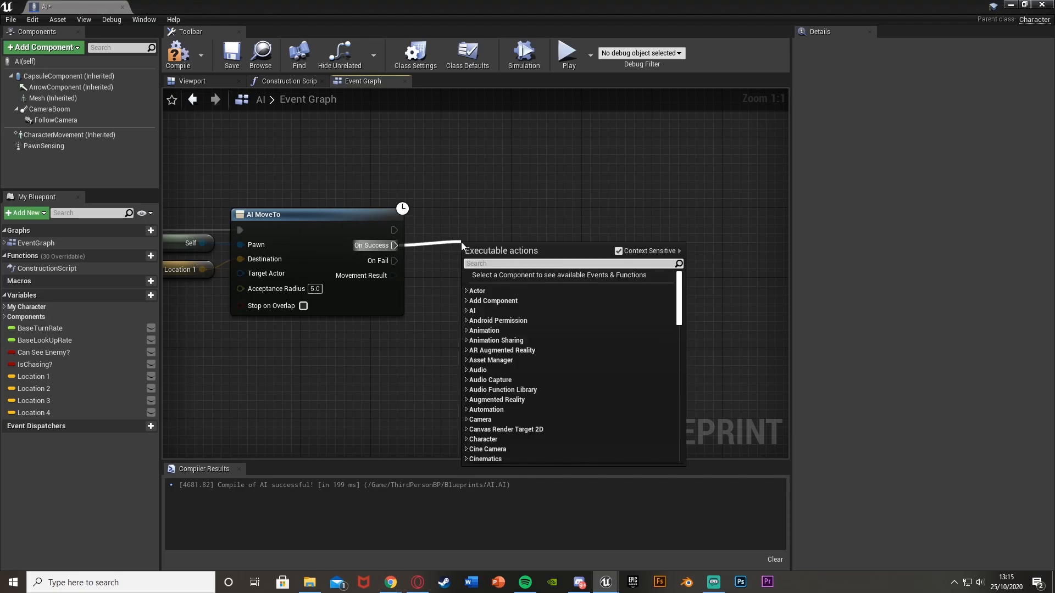
pyautogui.write('ai move')
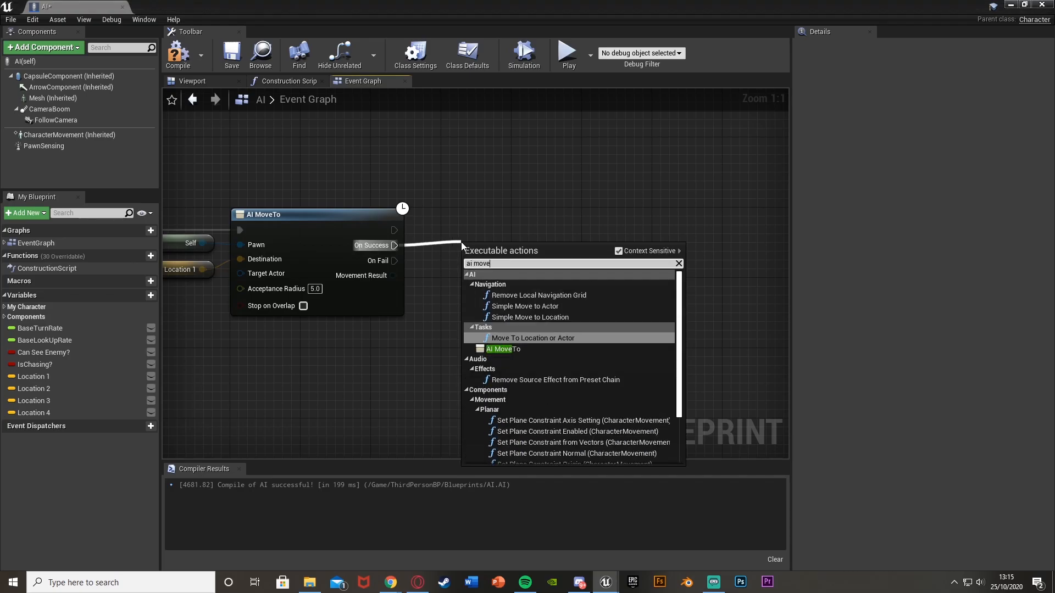
pyautogui.press('Down')
pyautogui.press('Return')
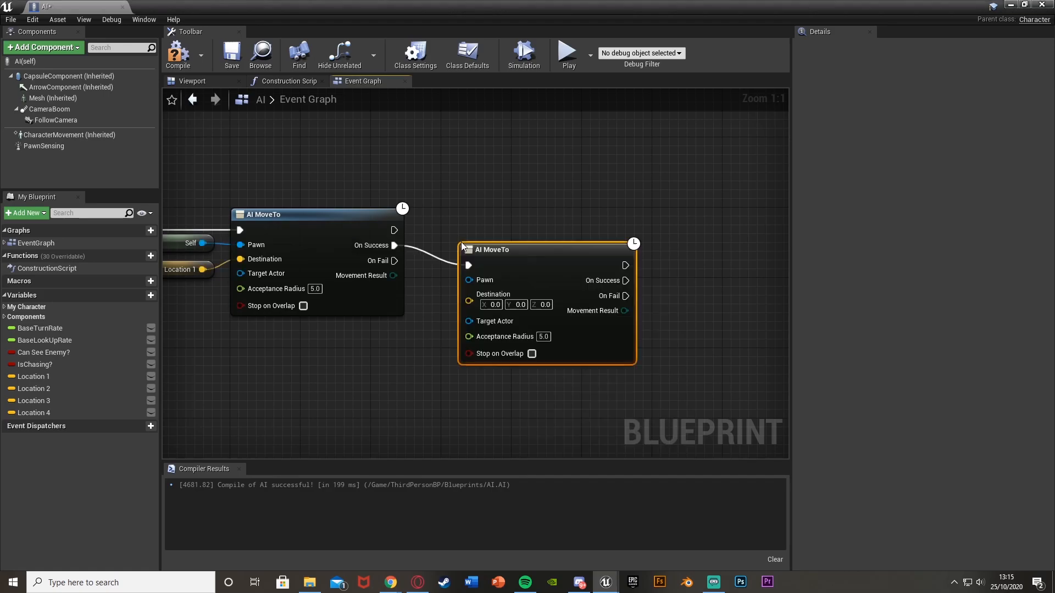
pyautogui.moveTo(503, 250); pyautogui.dragTo(530, 232)
# Wire Self to the second move's Pawn and a Location 2 getter to its Destination
pyautogui.moveTo(202, 242); pyautogui.dragTo(493, 263)
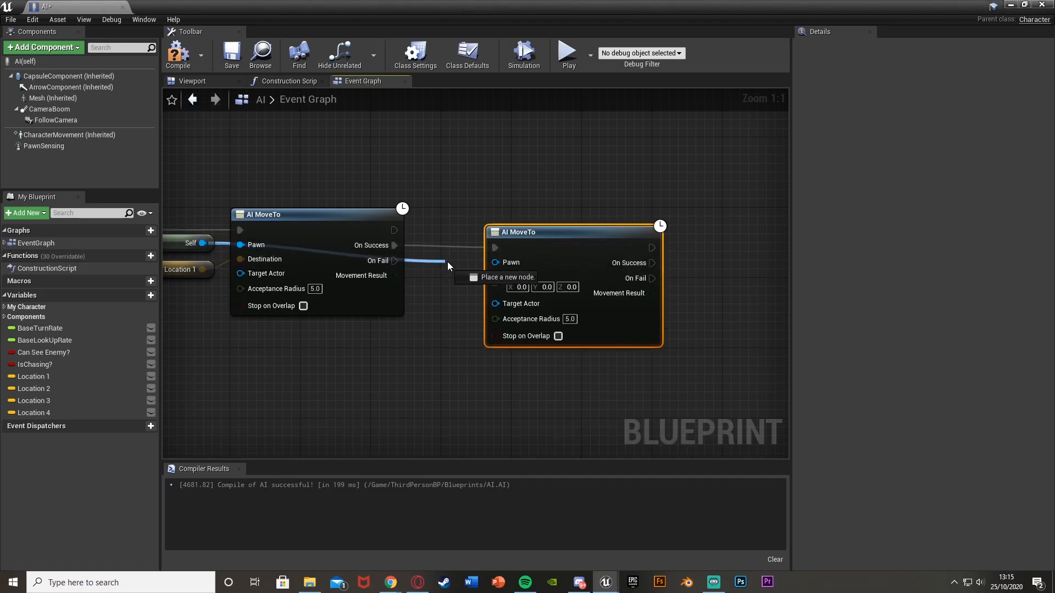
pyautogui.moveTo(33, 389); pyautogui.dragTo(495, 277)
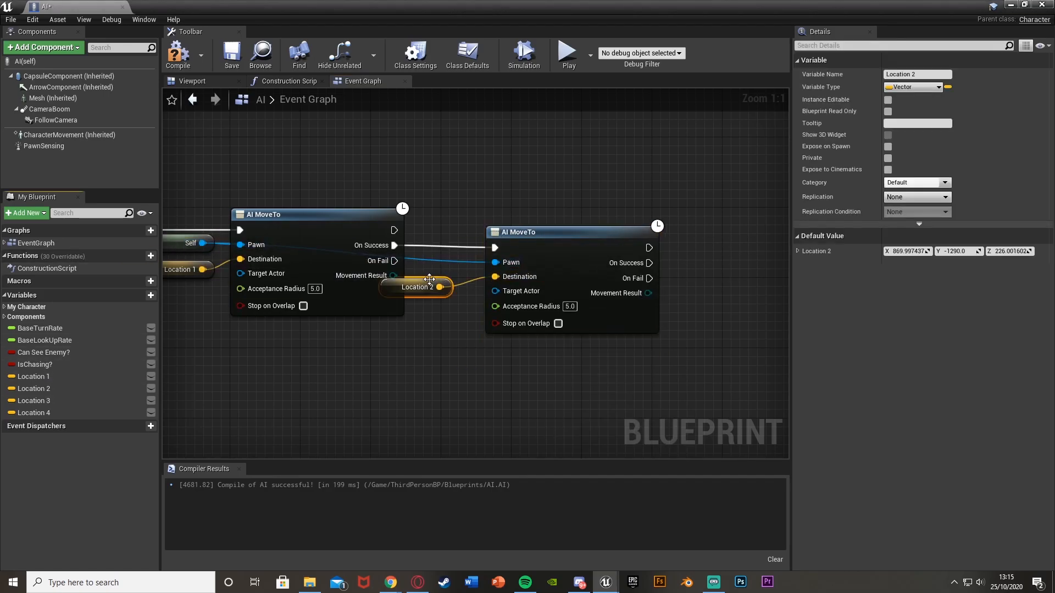
pyautogui.moveTo(421, 288); pyautogui.dragTo(453, 278)
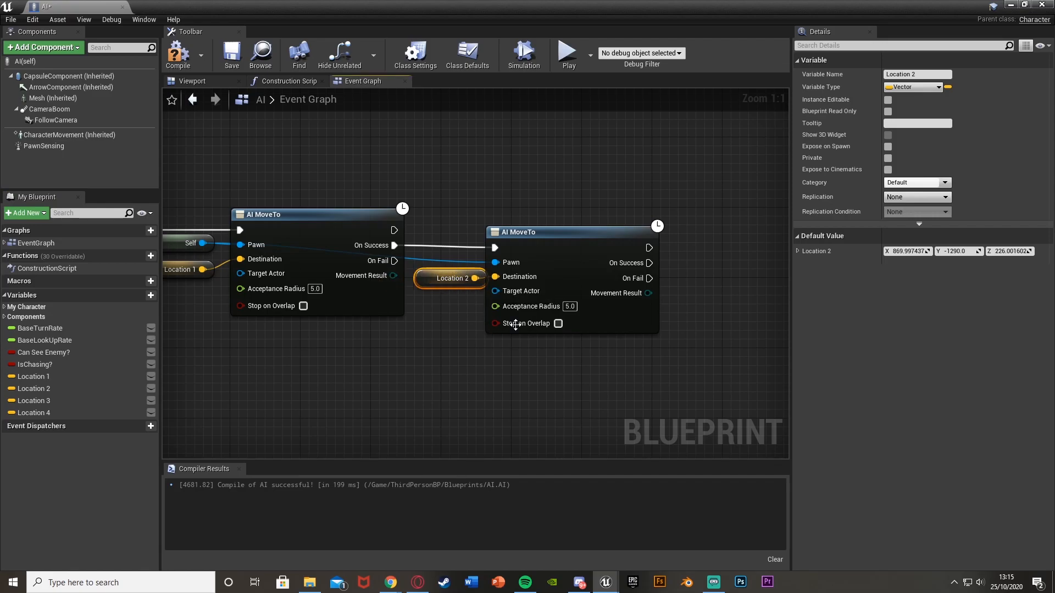
pyautogui.moveTo(532, 233); pyautogui.dragTo(550, 237)
pyautogui.moveTo(394, 245); pyautogui.dragTo(441, 246)
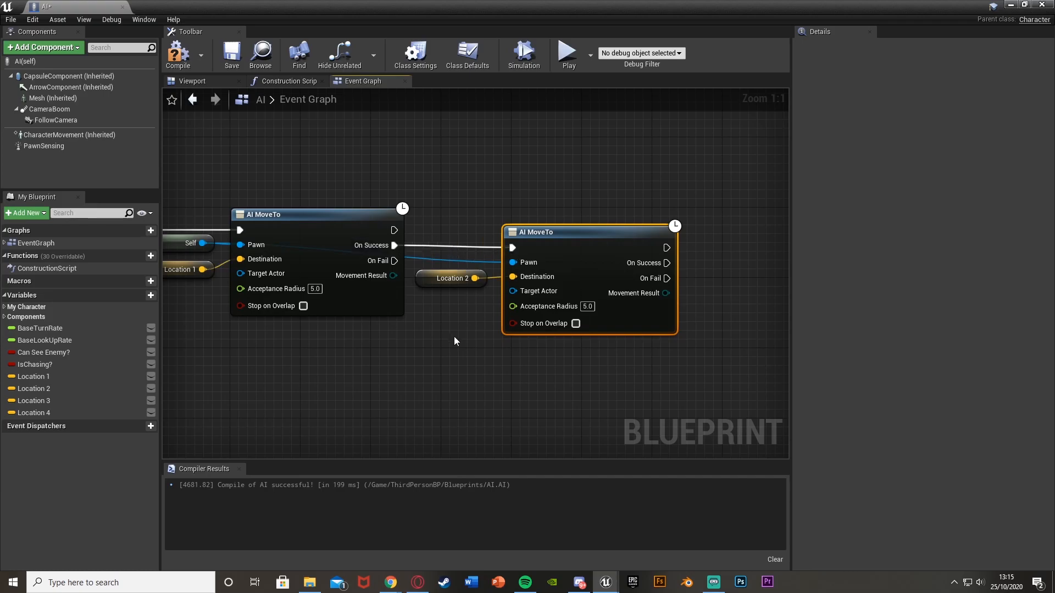
# Insert a 2-second Delay between the two moves, then delete it again
pyautogui.hotkey('ctrl', 'v')
pyautogui.moveTo(501, 196); pyautogui.dragTo(395, 245)
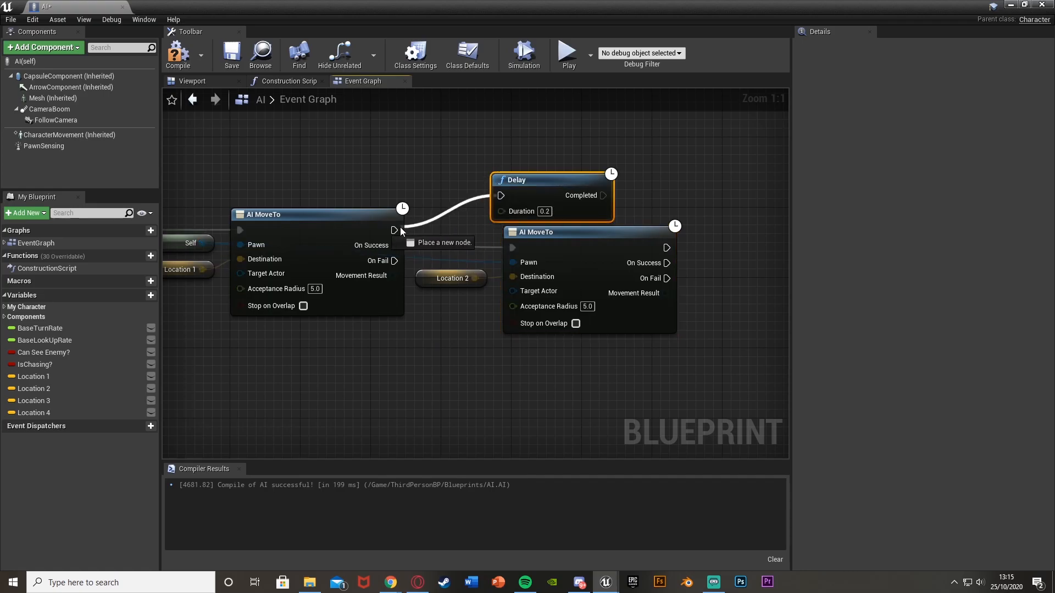
pyautogui.moveTo(550, 188)
pyautogui.mouseDown()
pyautogui.moveTo(473, 160)
pyautogui.moveTo(514, 248)
pyautogui.mouseUp()
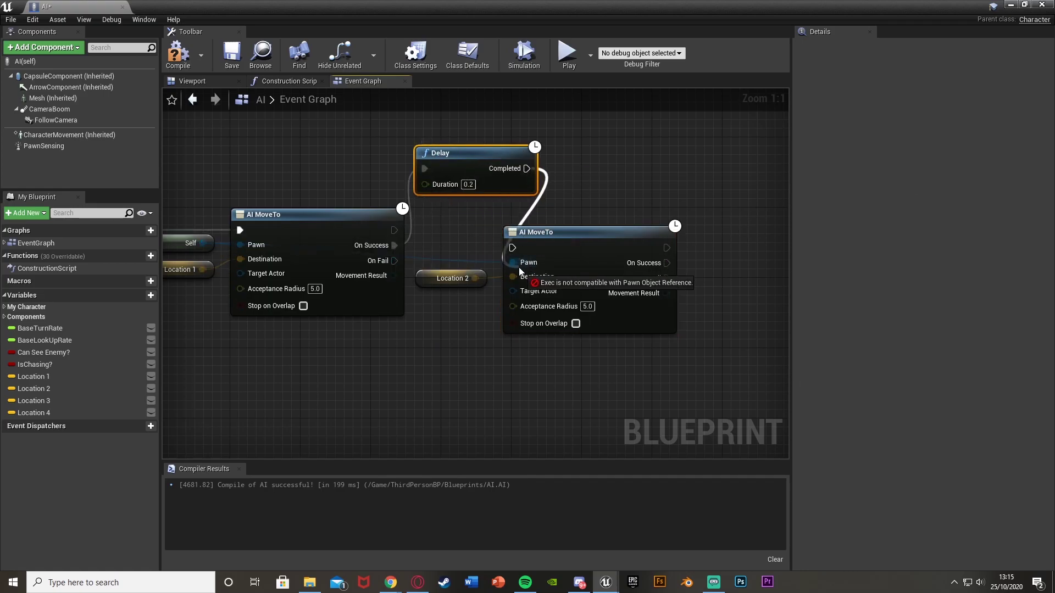
pyautogui.click(467, 184)
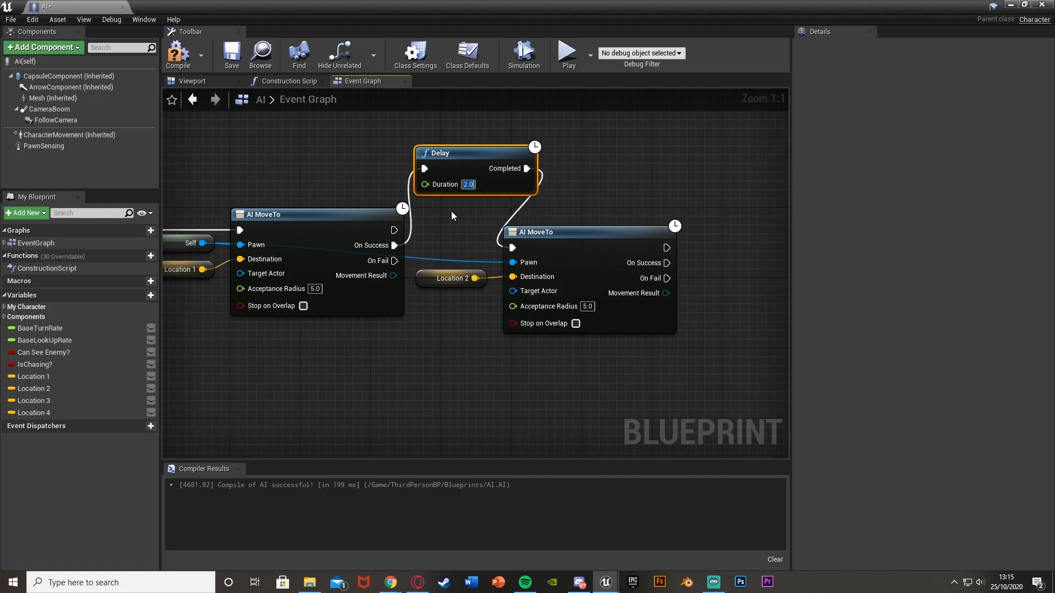
pyautogui.press('Delete')
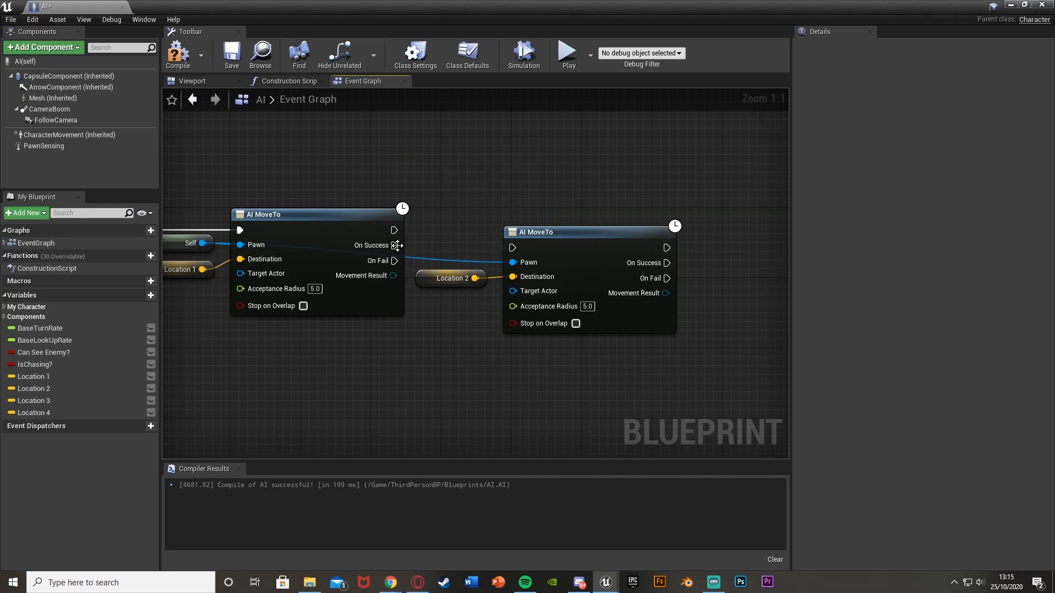
# Chain the second move, add a third AI MoveTo with Self pawn and Location 3 destination
pyautogui.moveTo(394, 245)
pyautogui.mouseDown()
pyautogui.moveTo(518, 260)
pyautogui.moveTo(513, 249)
pyautogui.mouseUp()
pyautogui.moveTo(610, 281); pyautogui.dragTo(412, 272, button='right')
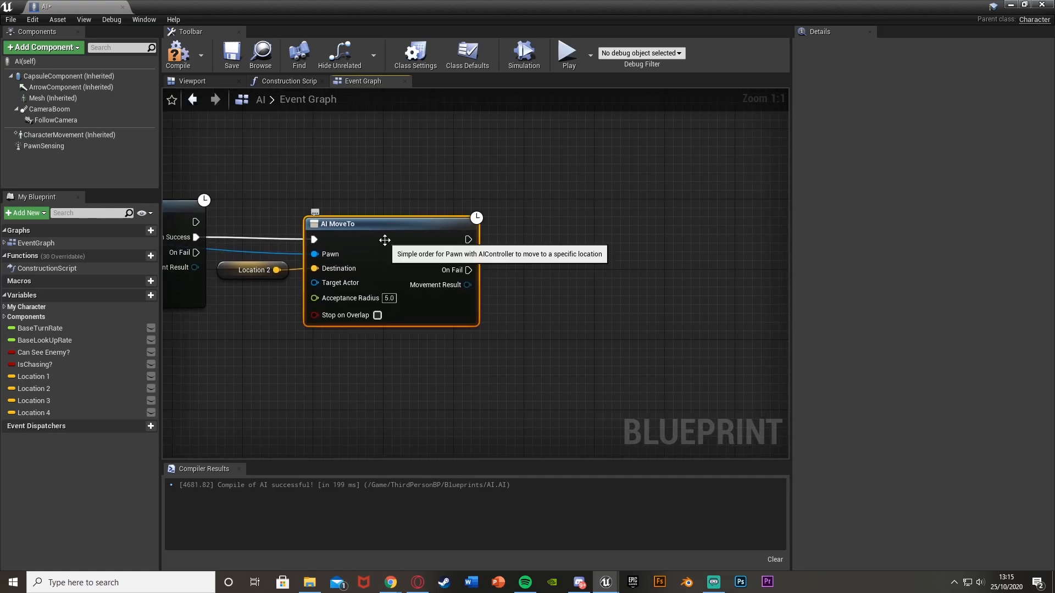
pyautogui.hotkey('ctrl', 'v')
pyautogui.moveTo(470, 255); pyautogui.dragTo(636, 303)
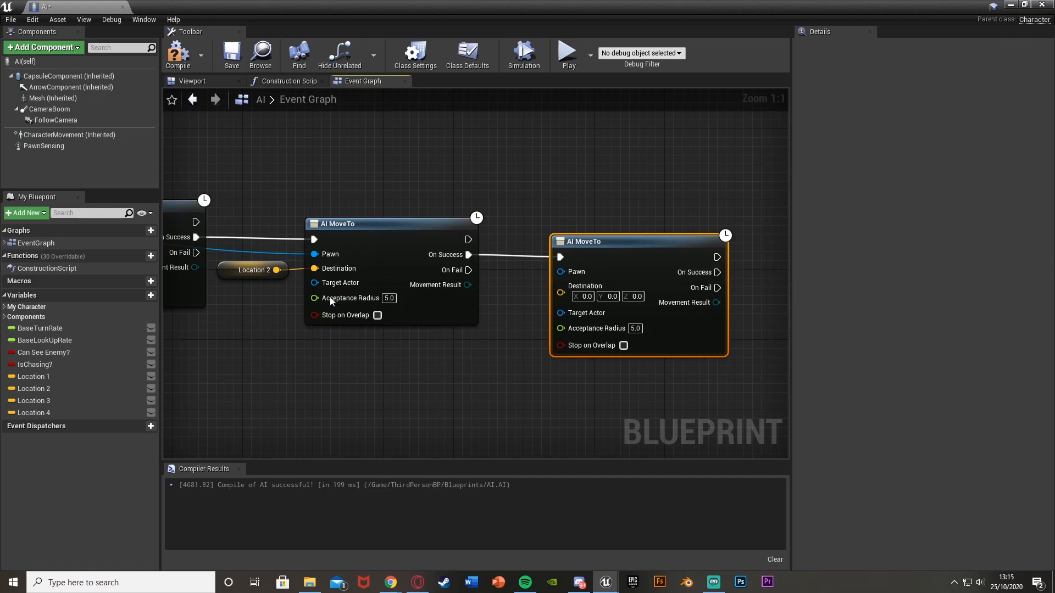
pyautogui.scroll(-1, 668, 271)
pyautogui.moveTo(681, 270); pyautogui.dragTo(189, 238)
pyautogui.scroll(1, 527, 264)
pyautogui.moveTo(33, 400); pyautogui.dragTo(574, 279)
pyautogui.moveTo(501, 290); pyautogui.dragTo(544, 281)
# Add a fourth AI MoveTo after the third with Location 4 as its destination
pyautogui.click(634, 258)
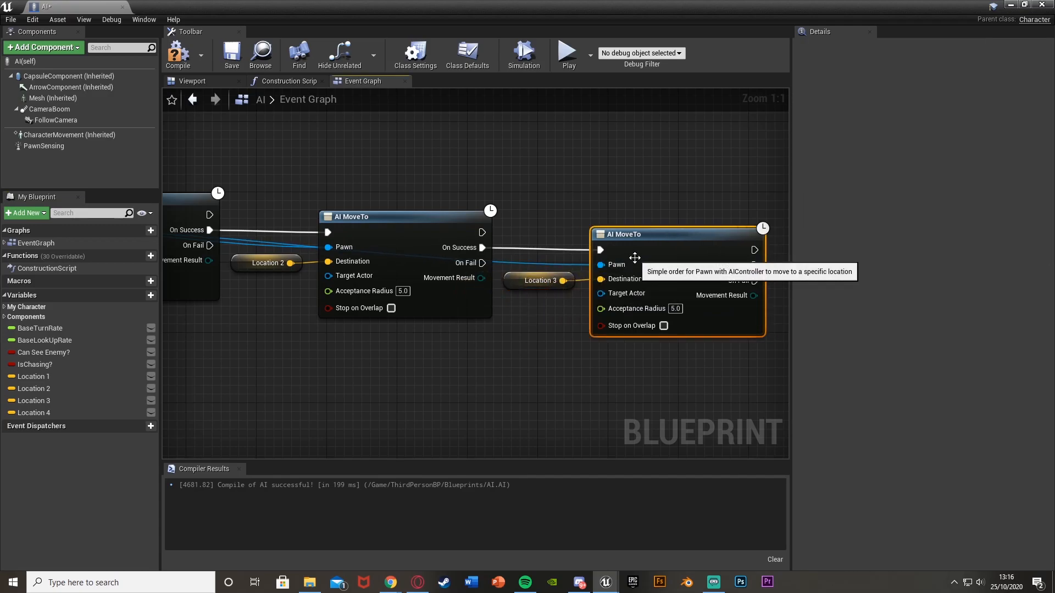
pyautogui.moveTo(700, 280); pyautogui.dragTo(462, 280, button='right')
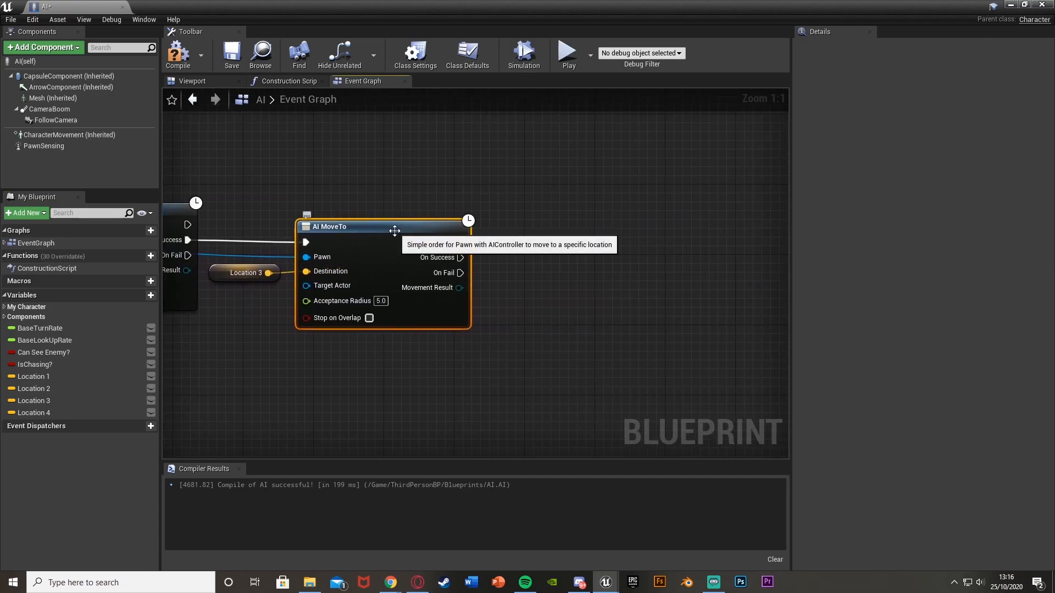
pyautogui.hotkey('ctrl', 'w')
pyautogui.moveTo(460, 243); pyautogui.dragTo(566, 259)
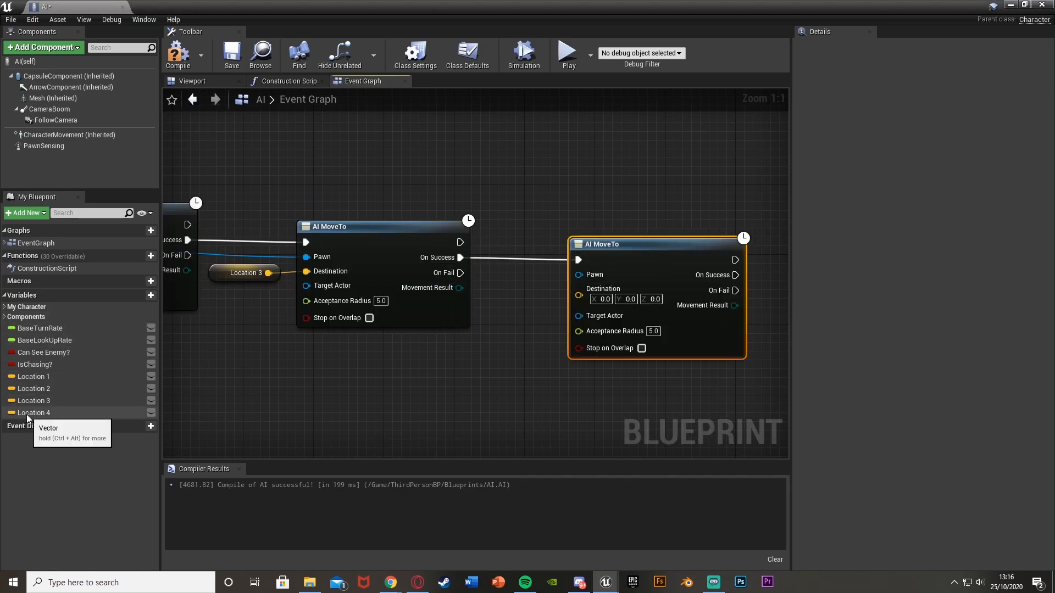
pyautogui.moveTo(26, 414); pyautogui.dragTo(586, 288)
pyautogui.moveTo(500, 296); pyautogui.dragTo(520, 289)
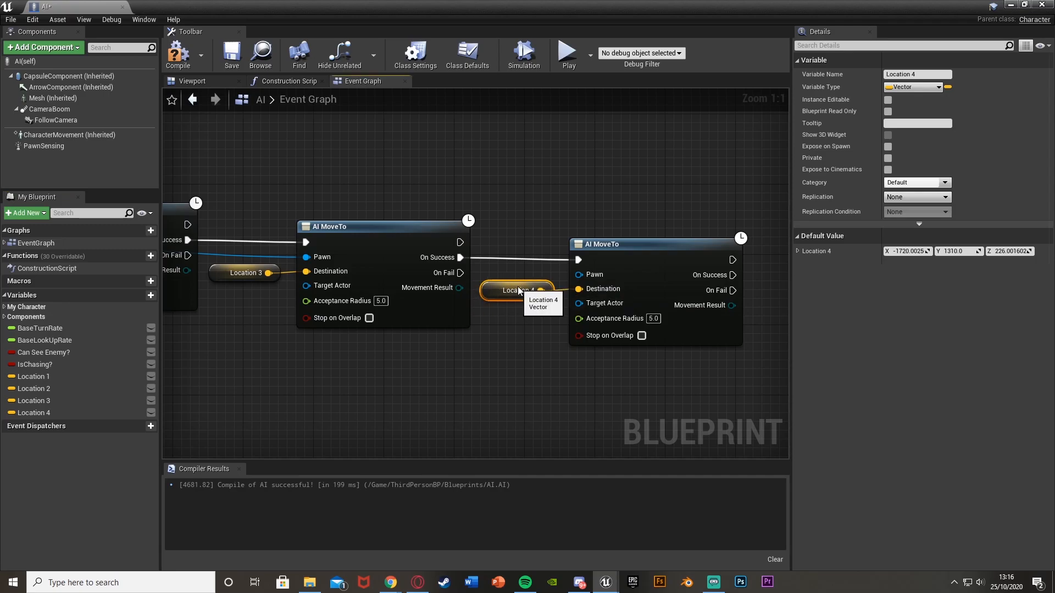
pyautogui.scroll(-5, 496, 305)
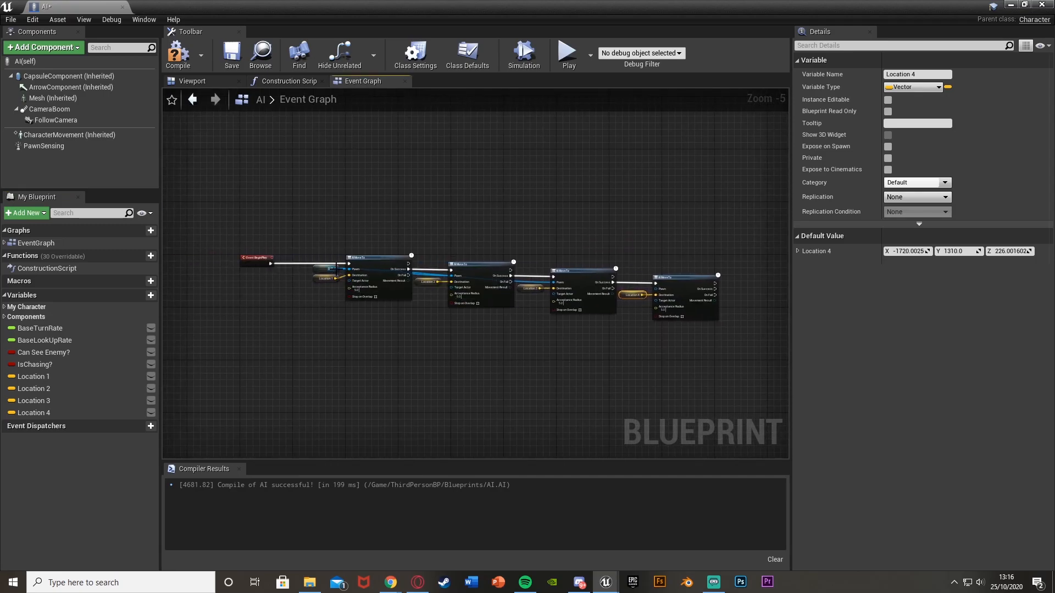
# Wire the fourth move's On Success back into the first AI MoveTo to loop the patrol
pyautogui.moveTo(671, 295); pyautogui.dragTo(607, 289, button='right')
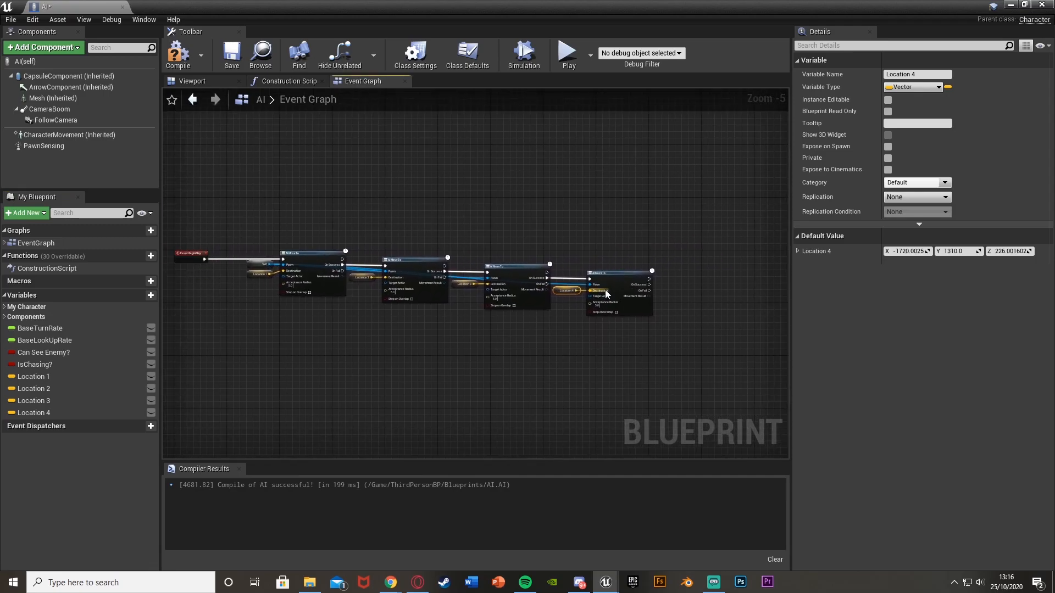
pyautogui.scroll(1, 607, 289)
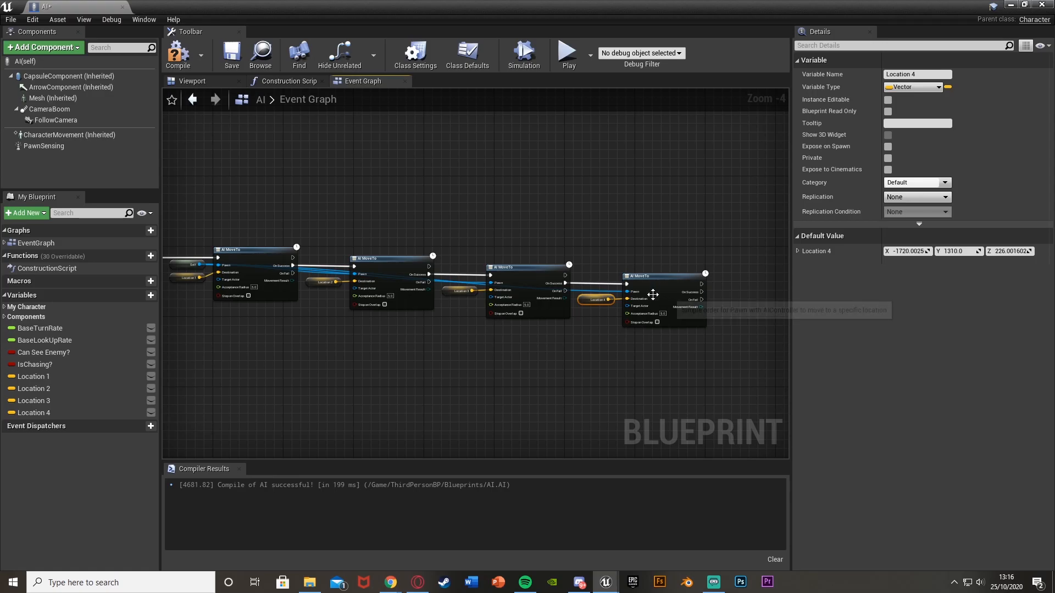
pyautogui.moveTo(621, 278); pyautogui.dragTo(649, 303, button='right')
pyautogui.moveTo(695, 306); pyautogui.dragTo(700, 305)
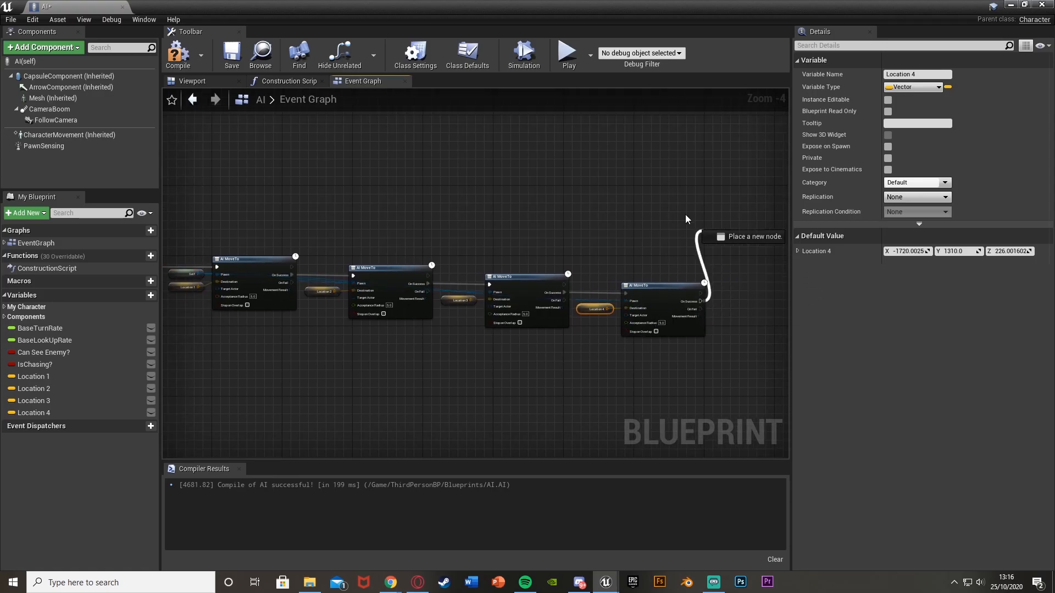
pyautogui.moveTo(678, 209); pyautogui.dragTo(216, 272)
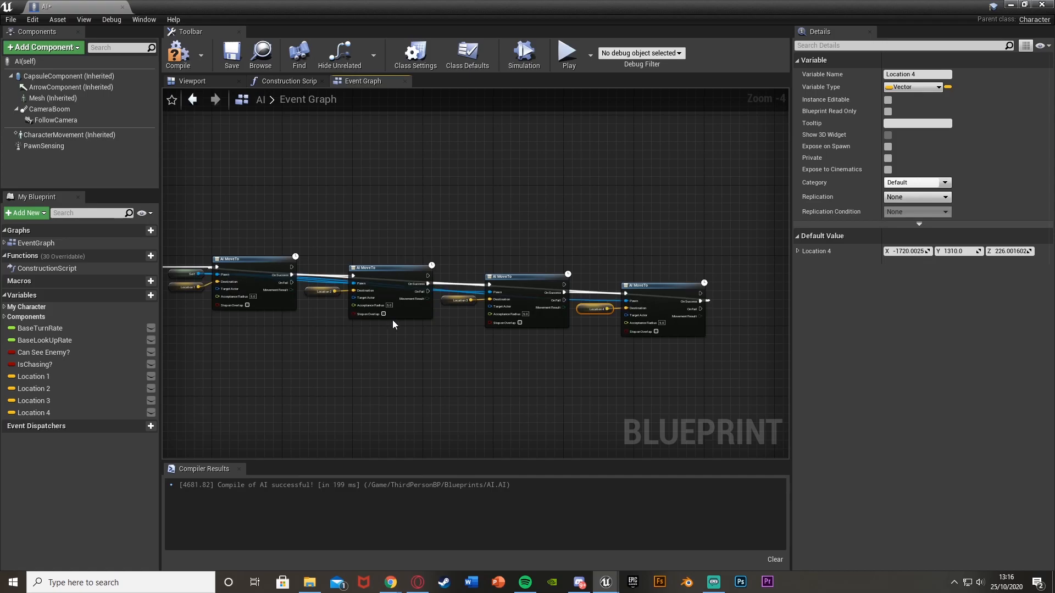
pyautogui.scroll(3, 393, 321)
pyautogui.scroll(2, 392, 320)
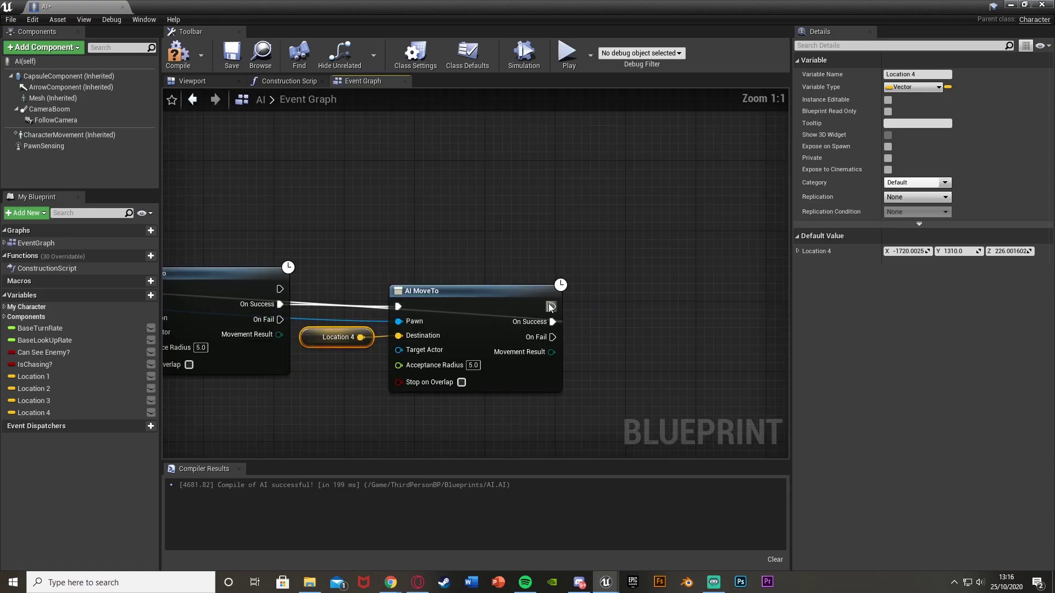
# Add two reroute points lifting the loop wire above the last and first moves
pyautogui.doubleClick(381, 311)
pyautogui.moveTo(381, 310); pyautogui.dragTo(584, 231)
pyautogui.scroll(-2, 511, 239)
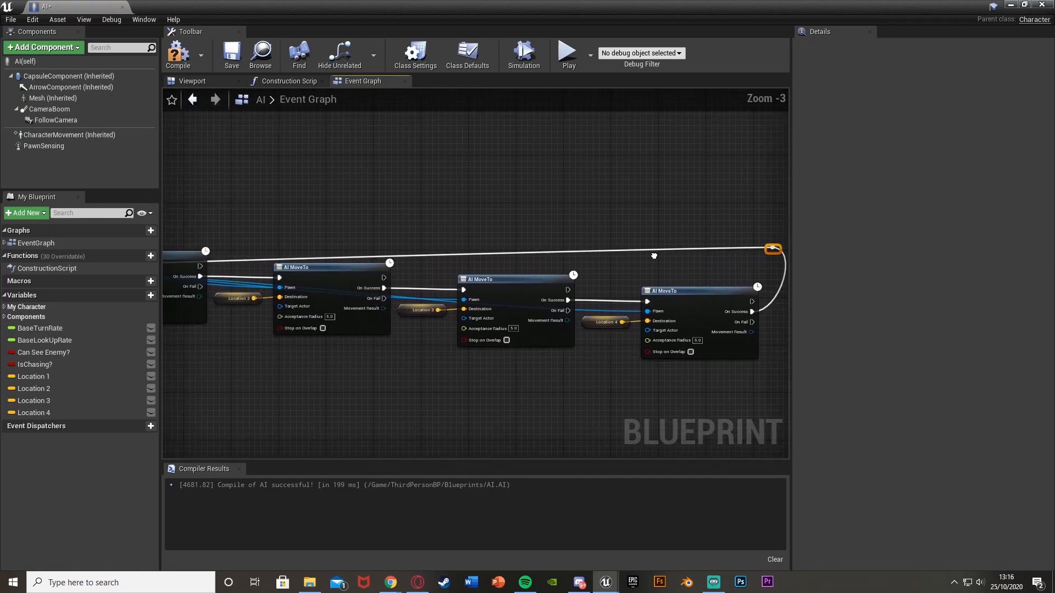
pyautogui.scroll(-2, 527, 247)
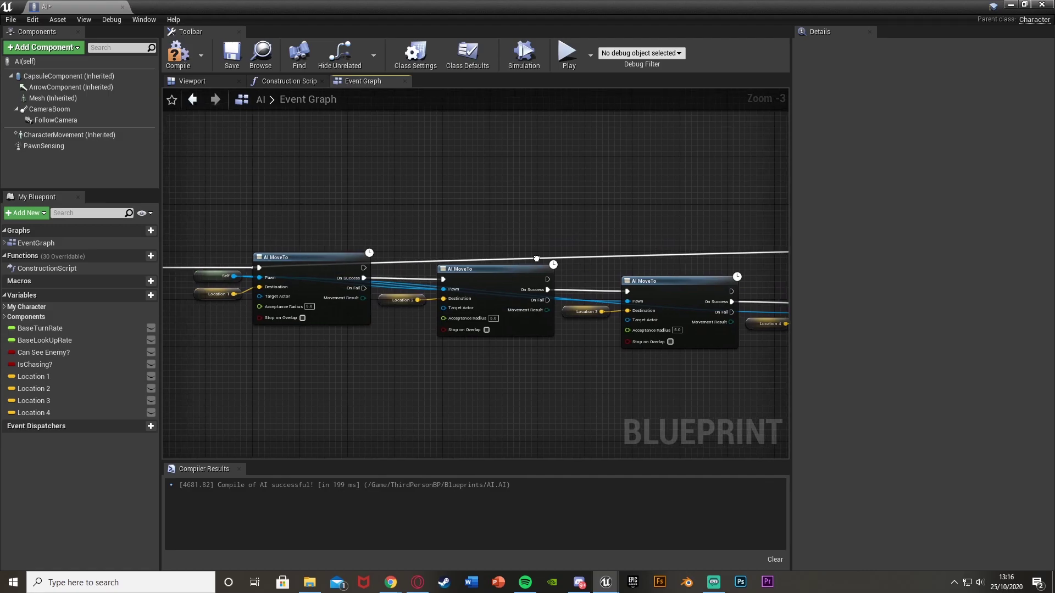
pyautogui.doubleClick(382, 263)
pyautogui.moveTo(385, 263); pyautogui.dragTo(248, 233)
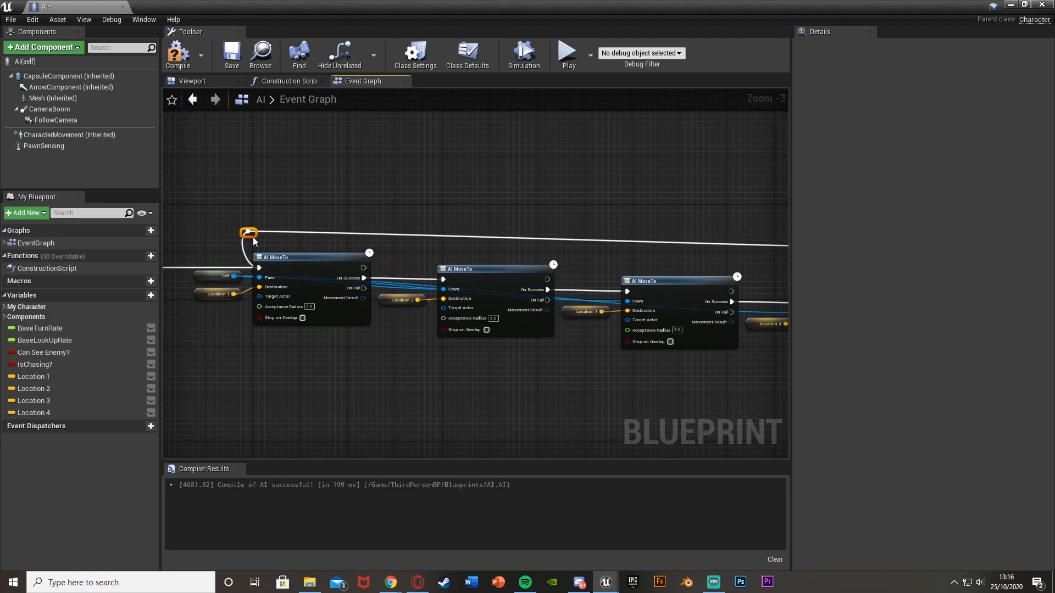
# Pan along the node chain from the Location getters back to Event BeginPlay
pyautogui.moveTo(254, 237)
pyautogui.mouseDown(button='right')
pyautogui.moveTo(543, 255)
pyautogui.moveTo(455, 268)
pyautogui.moveTo(318, 263)
pyautogui.mouseUp(button='right')
pyautogui.scroll(-1, 672, 247)
pyautogui.scroll(3, 428, 286)
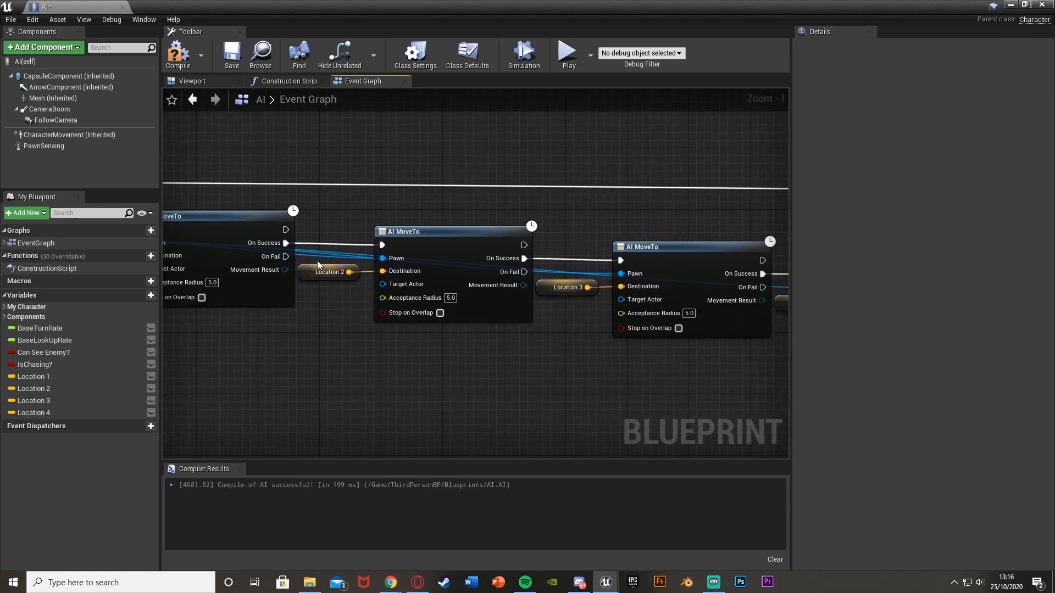
pyautogui.moveTo(606, 272); pyautogui.dragTo(416, 266, button='right')
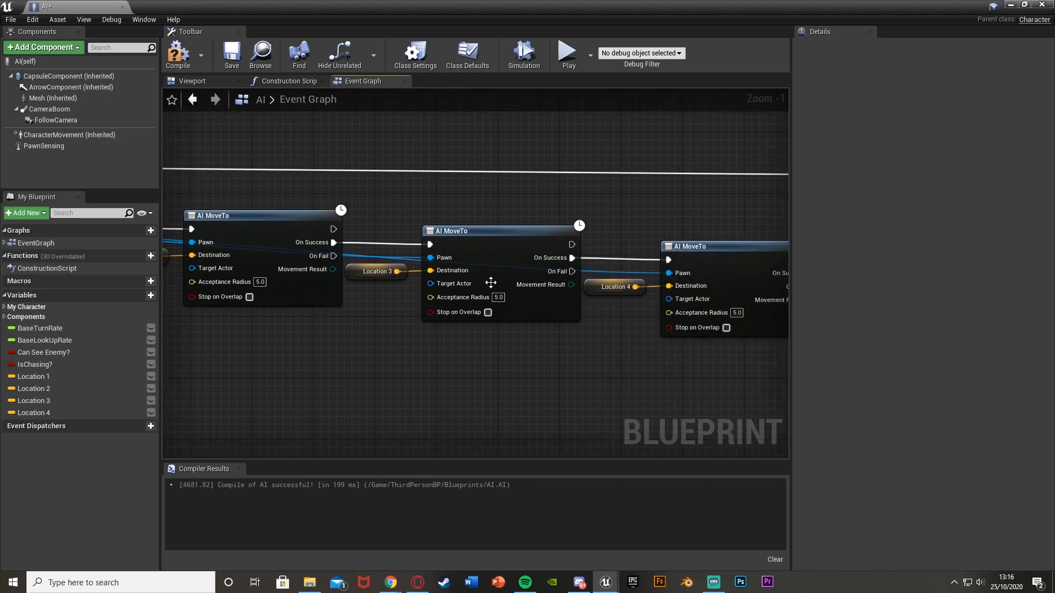
pyautogui.moveTo(491, 283); pyautogui.dragTo(318, 280, button='right')
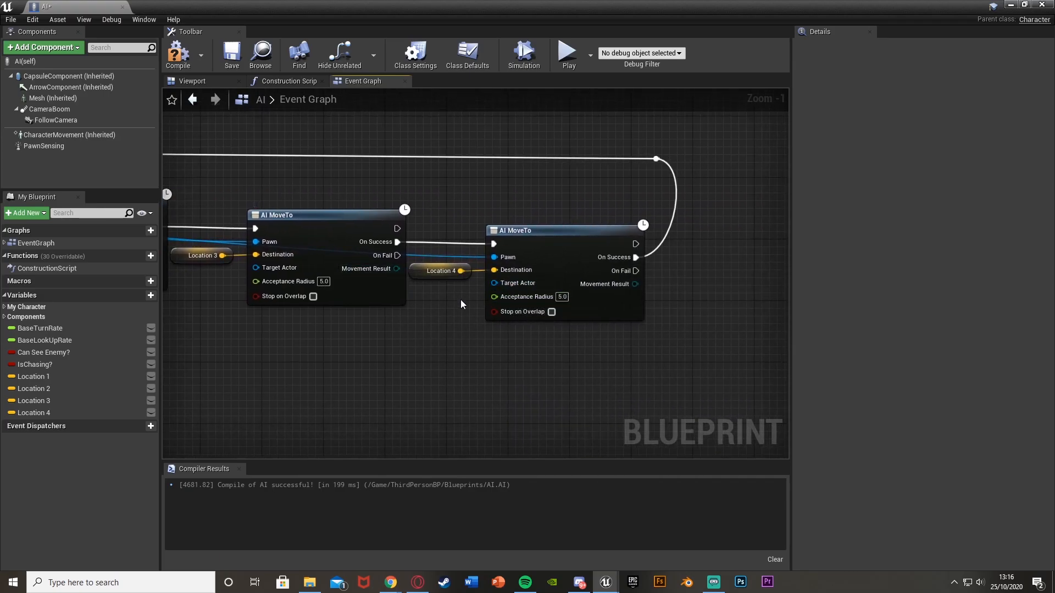
pyautogui.scroll(-3, 463, 300)
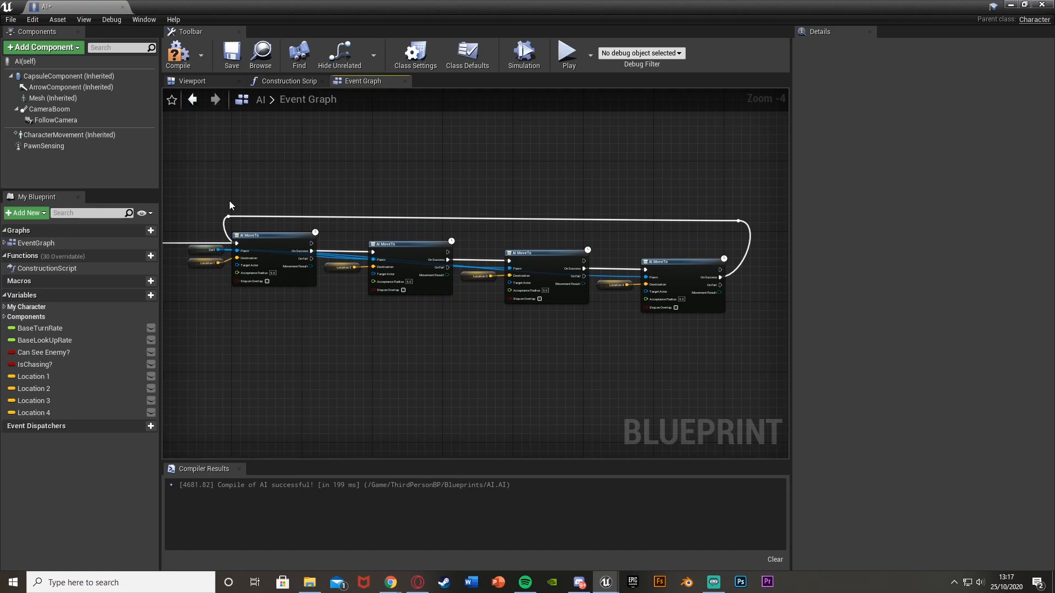
pyautogui.moveTo(224, 164); pyautogui.dragTo(287, 165, button='right')
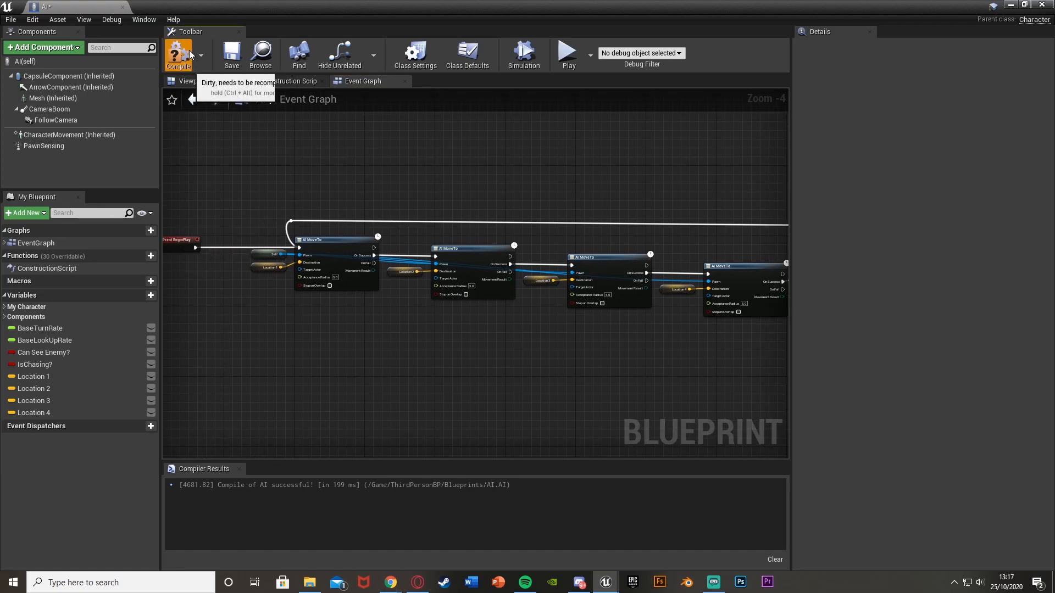
# Compile and save the AI blueprint, then start a play test of the level
pyautogui.click(232, 56)
pyautogui.hotkey('alt', 'Tab')
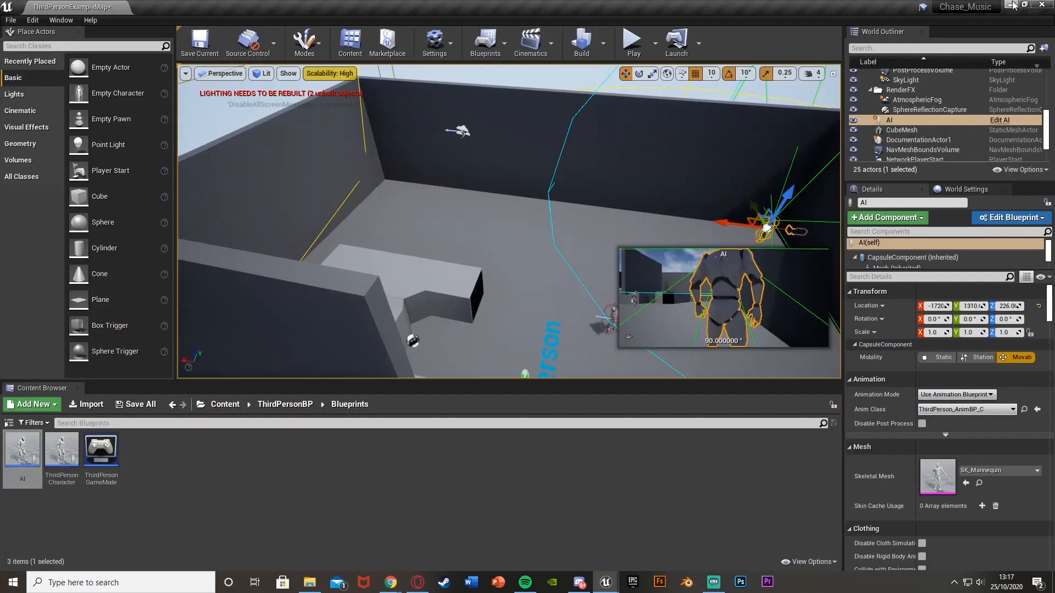
pyautogui.click(635, 42)
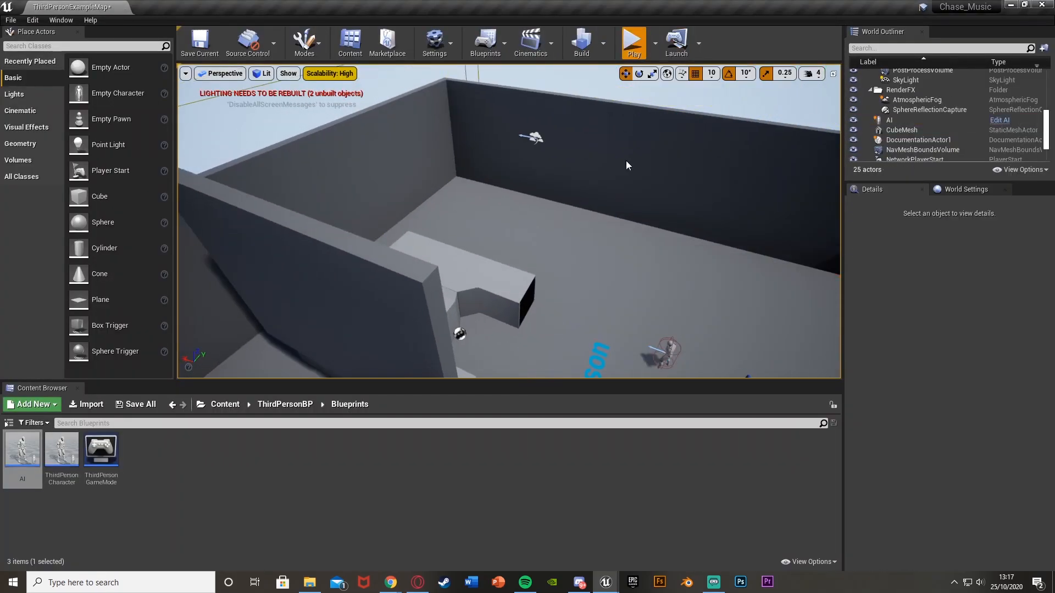
# Run the player character around the arena chasing the patrolling AI character
pyautogui.press('d')
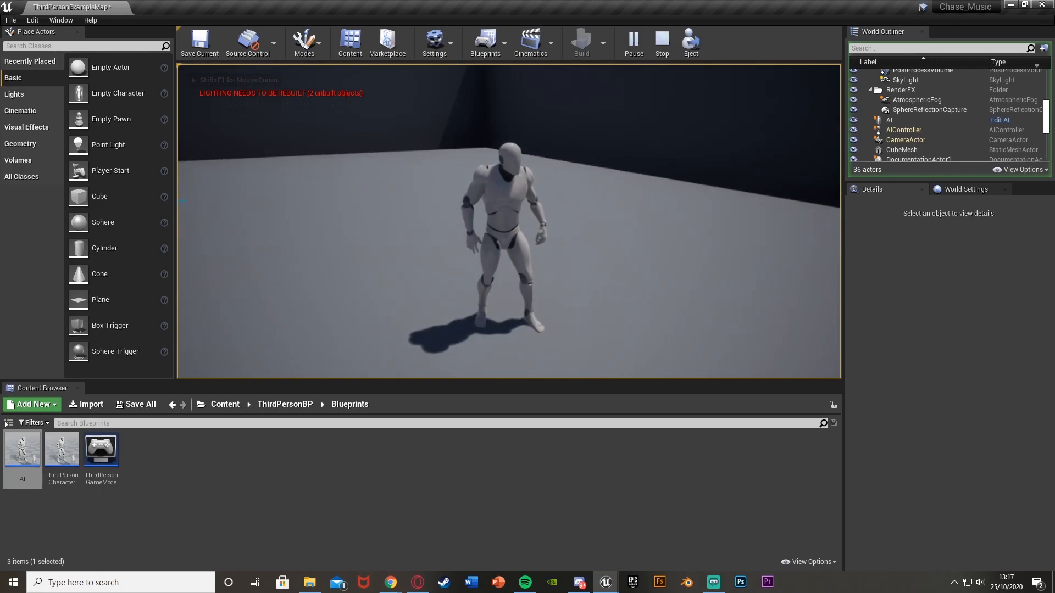
pyautogui.press('w')
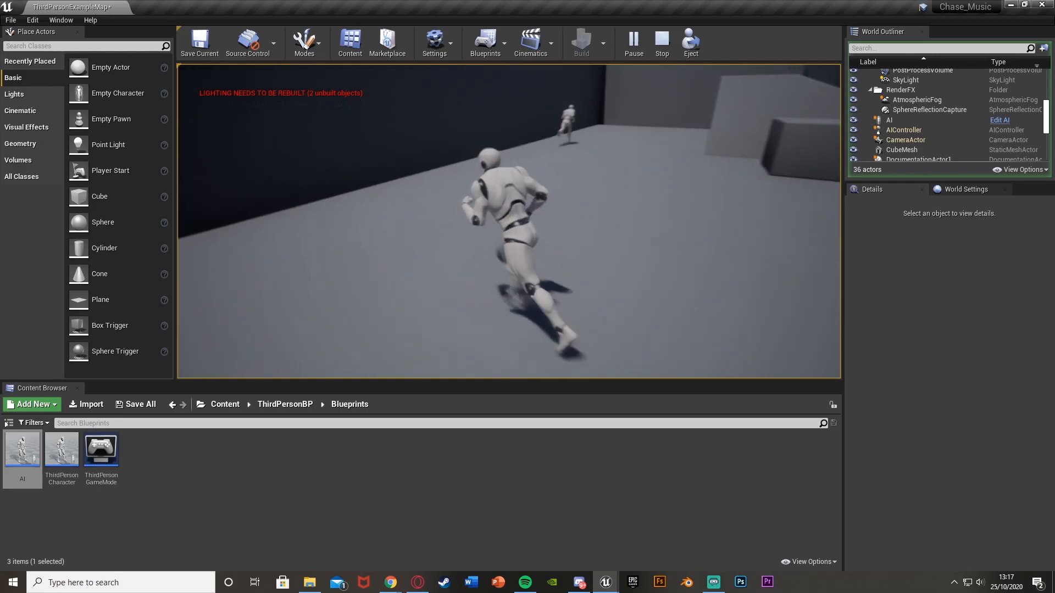
pyautogui.press('w')
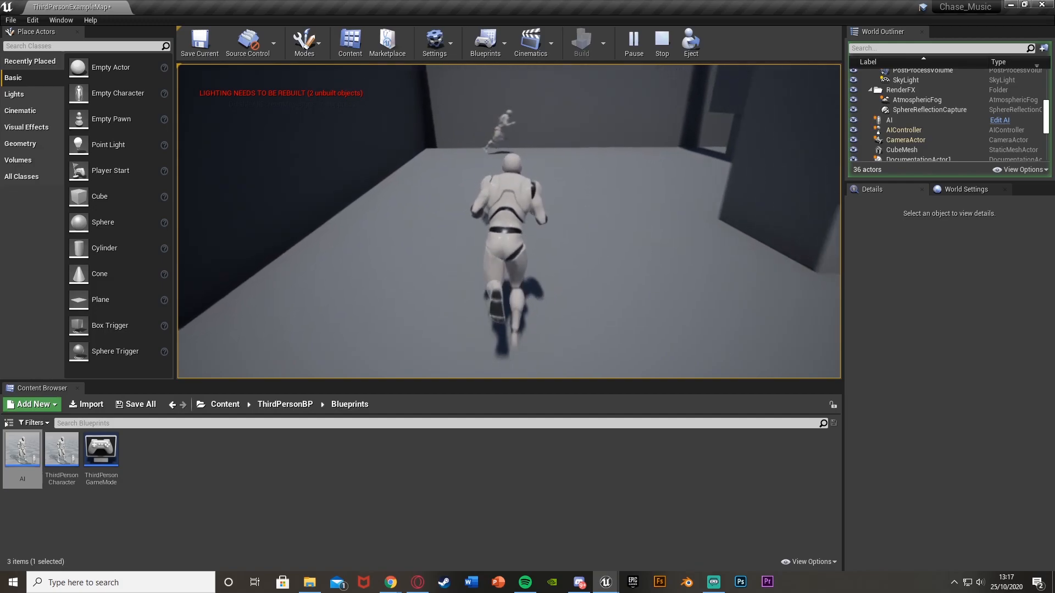
pyautogui.press('w')
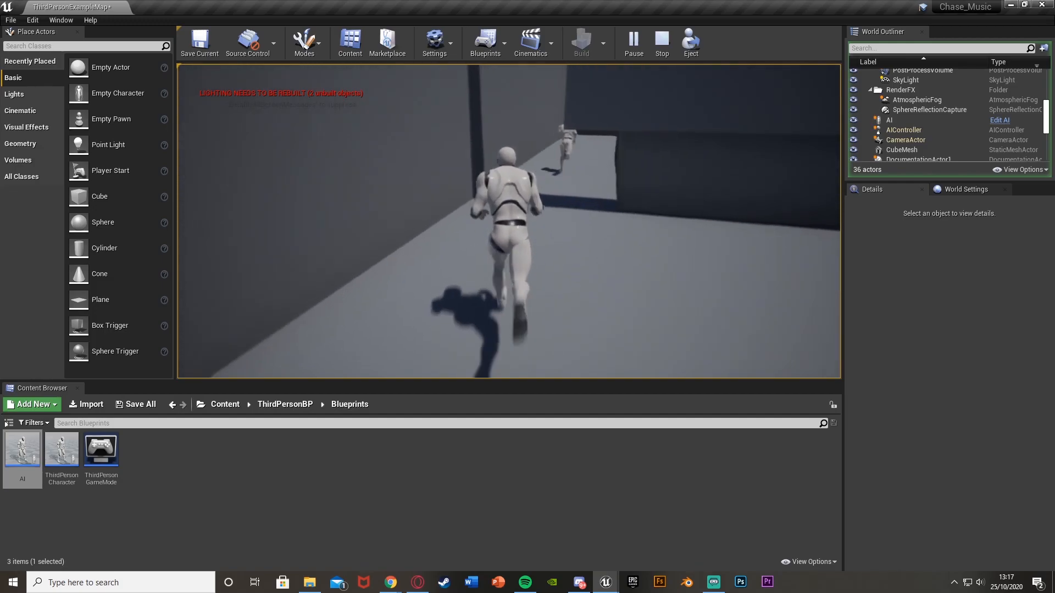
pyautogui.press('w')
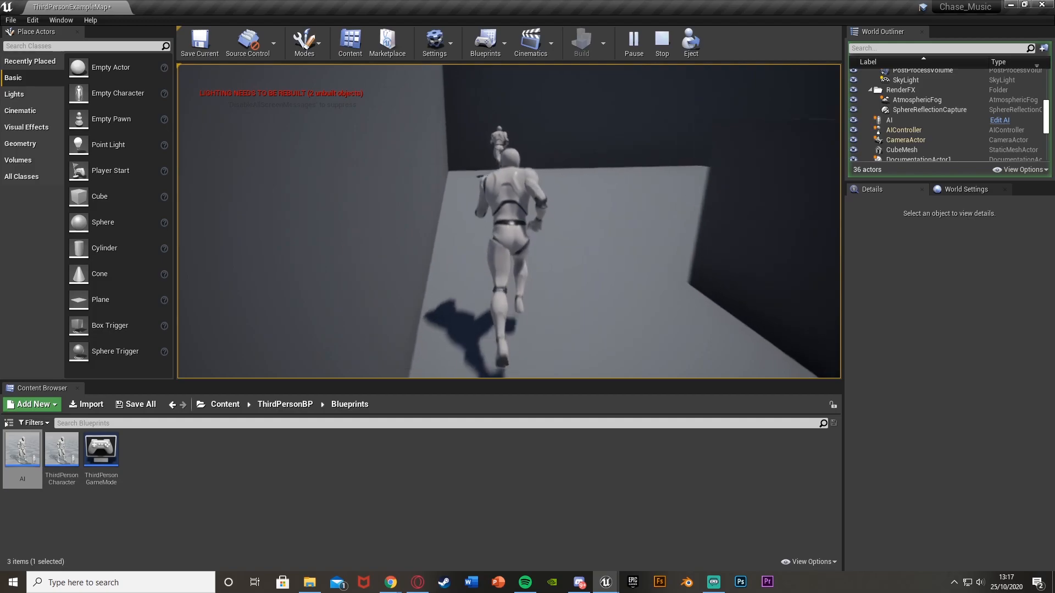
pyautogui.press('w')
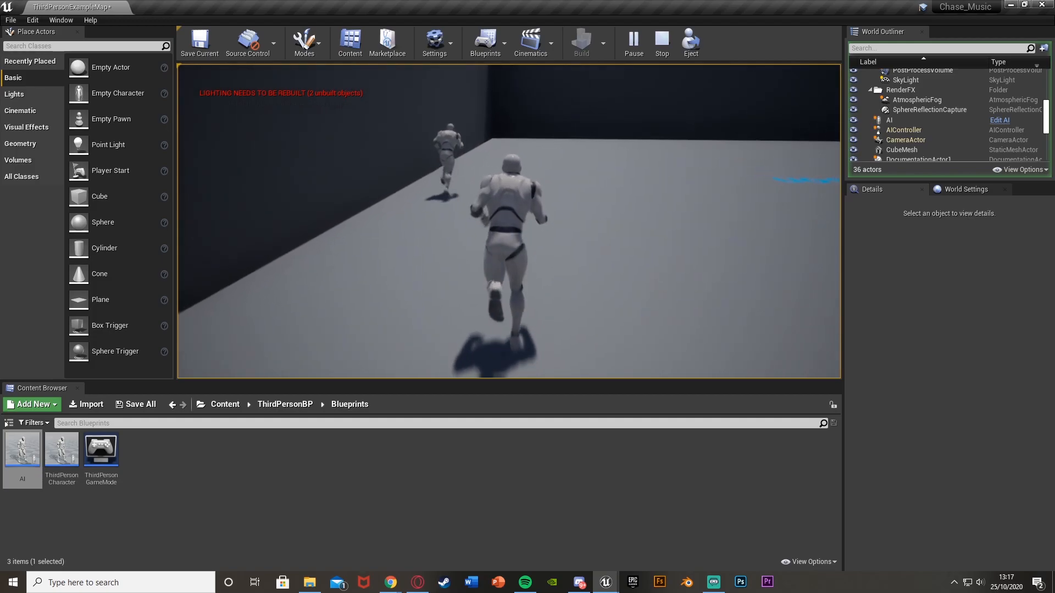
pyautogui.press('w')
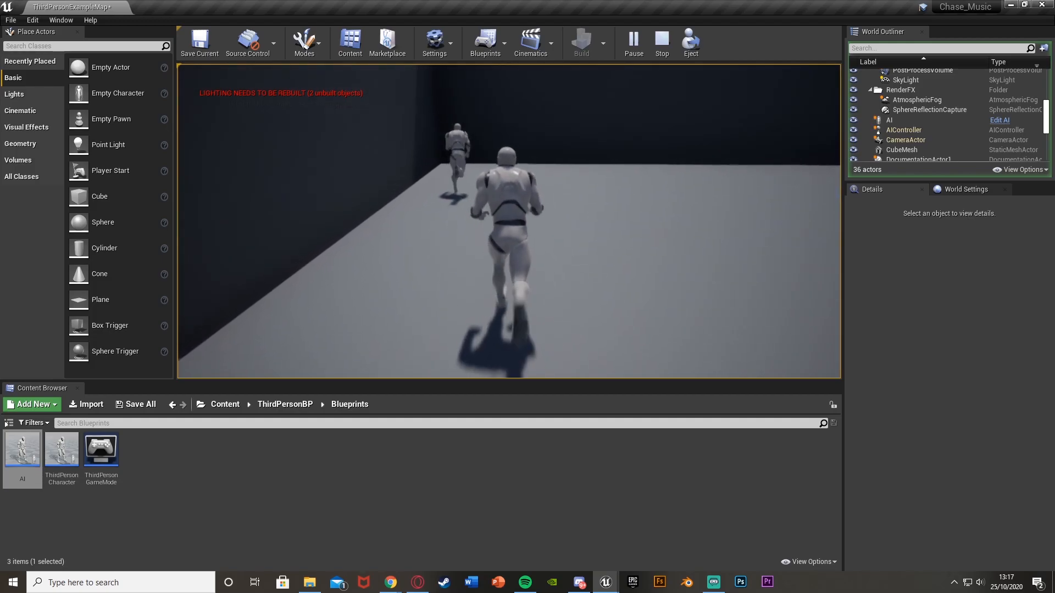
pyautogui.press('w')
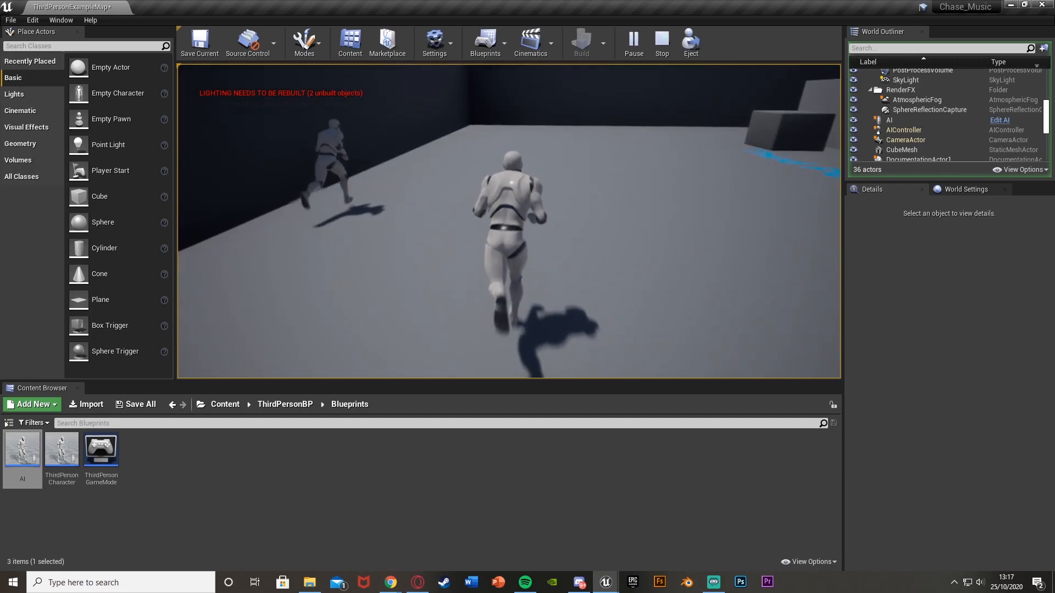
pyautogui.press('w')
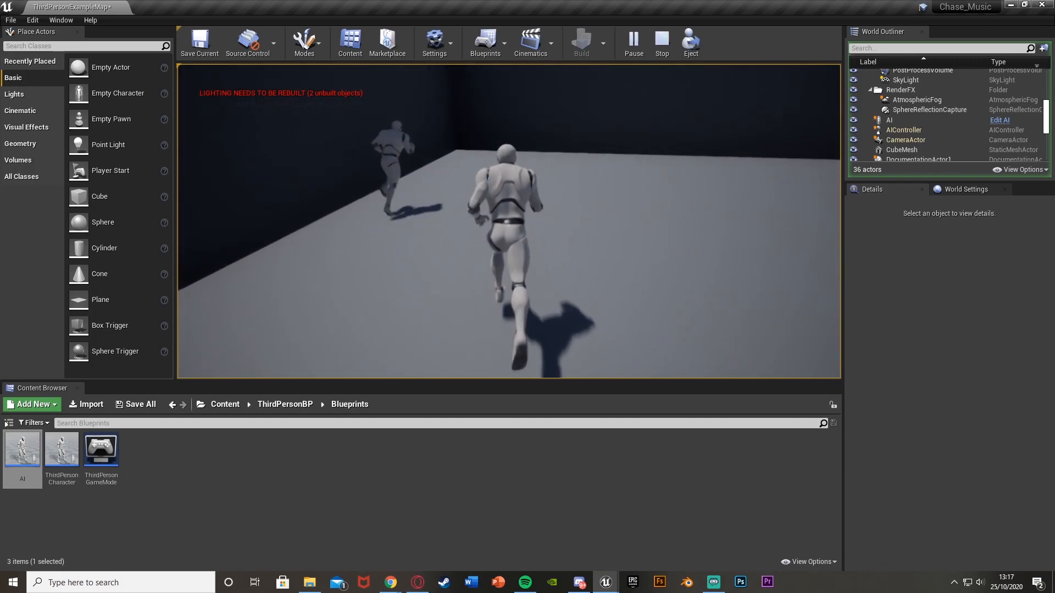
# Run toward the cubes, swing the camera around the player, and end the play test
pyautogui.moveTo(495, 214); pyautogui.dragTo(371, 214)
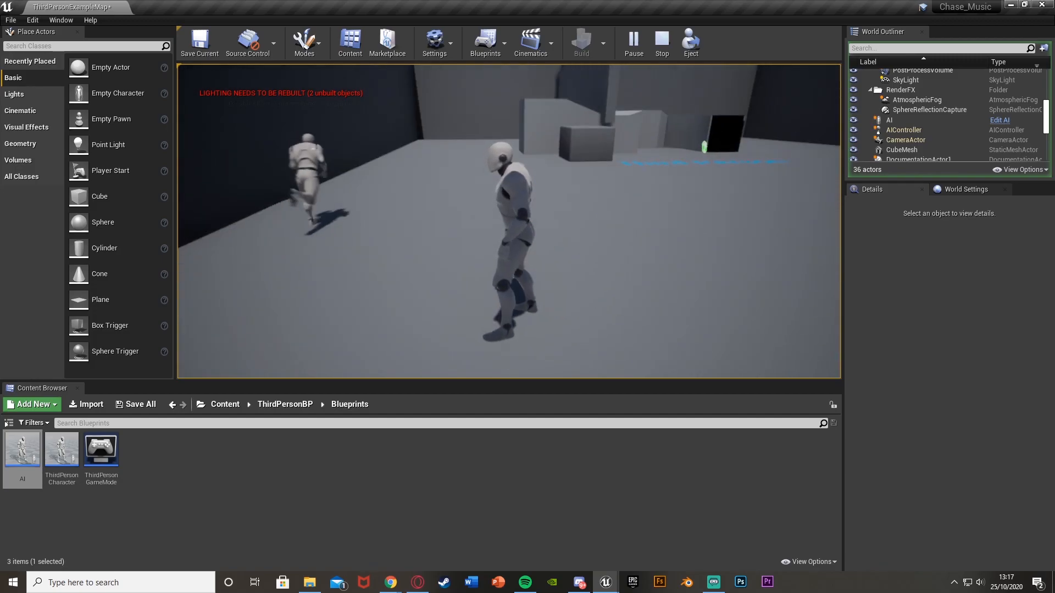
pyautogui.press('w')
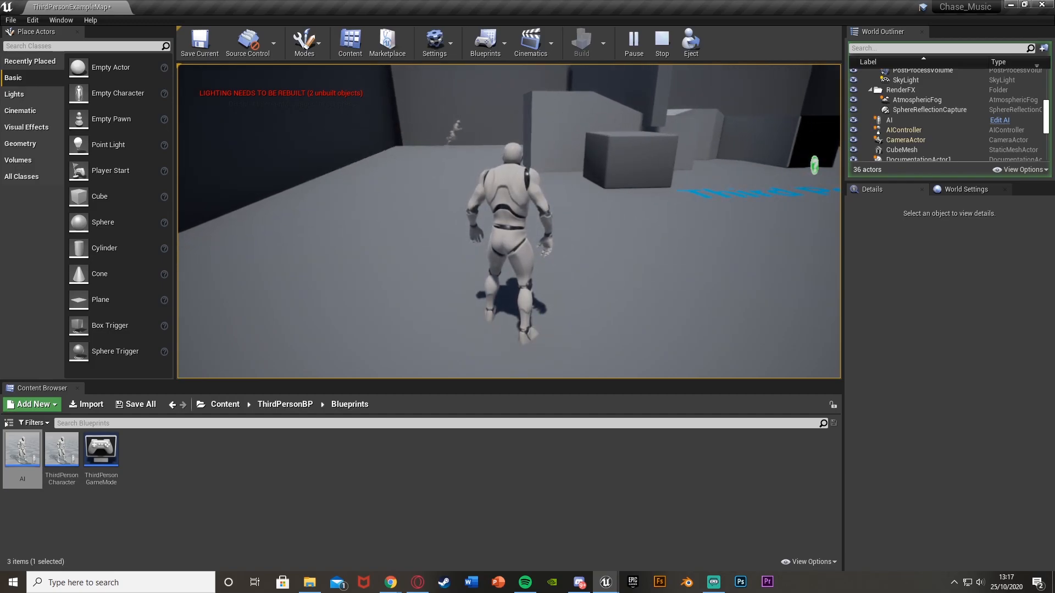
pyautogui.moveTo(578, 215); pyautogui.dragTo(371, 214)
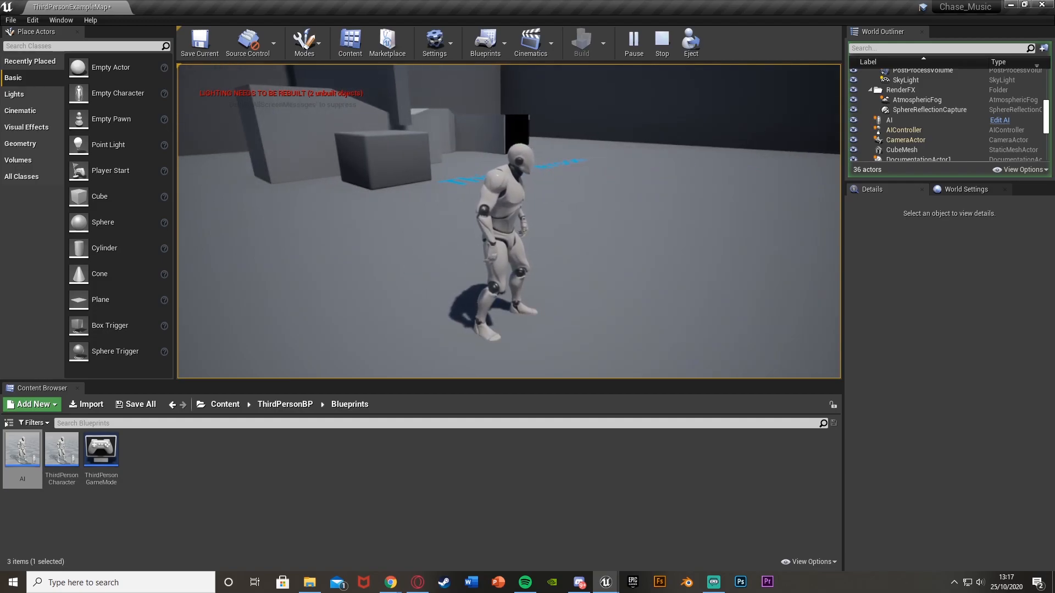
pyautogui.moveTo(577, 214); pyautogui.dragTo(371, 215)
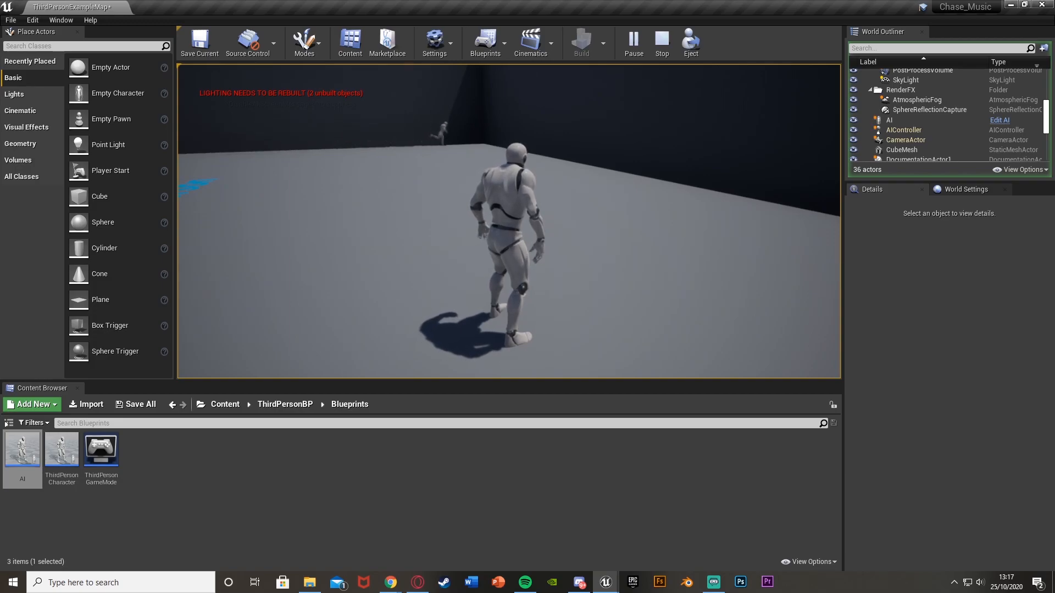
pyautogui.press('Escape')
# Select CharacterMovement in the AI blueprint and set Max Walk Speed to 300
pyautogui.moveTo(605, 583)
pyautogui.click(577, 536)
pyautogui.click(75, 136)
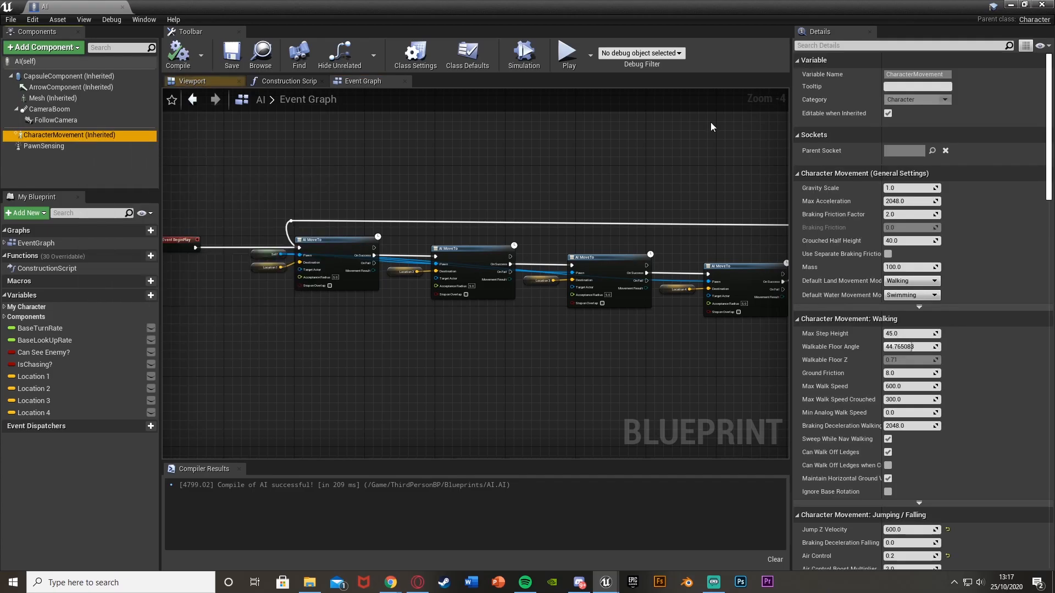
pyautogui.click(823, 45)
pyautogui.write('max')
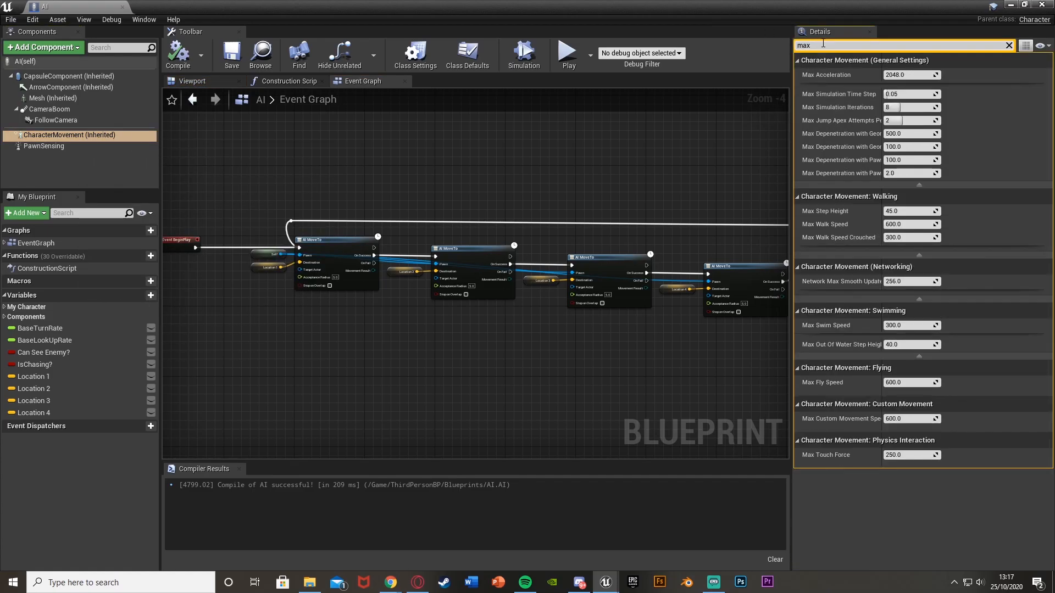
pyautogui.write(' walk')
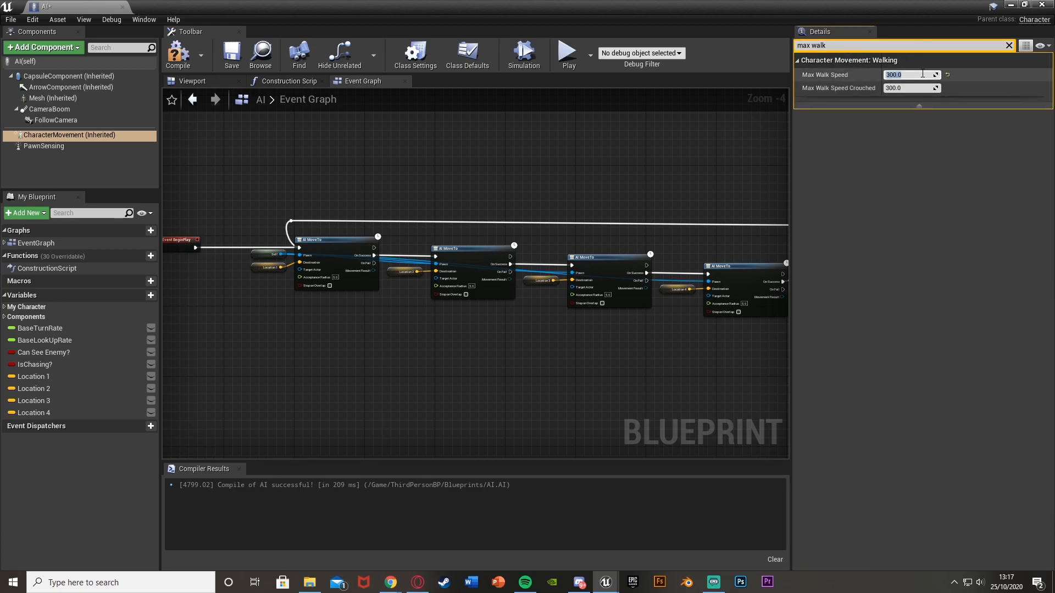
# Put the blueprint editor away and start another play test
pyautogui.click(1025, 5)
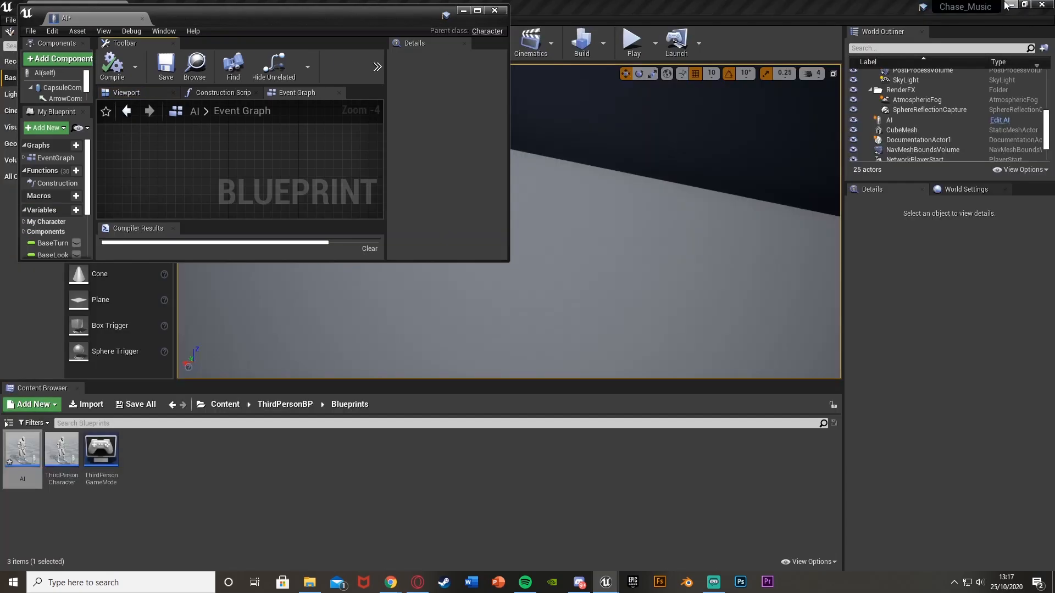
pyautogui.click(478, 13)
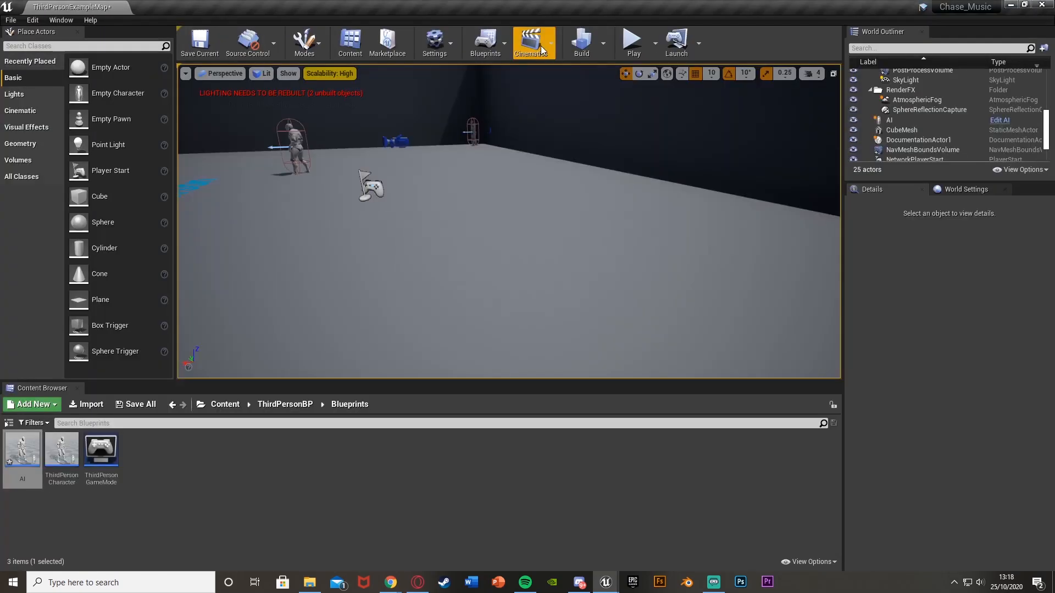
pyautogui.click(633, 41)
# Run the player around the arena watching the AI patrol at its slower pace
pyautogui.press('w')
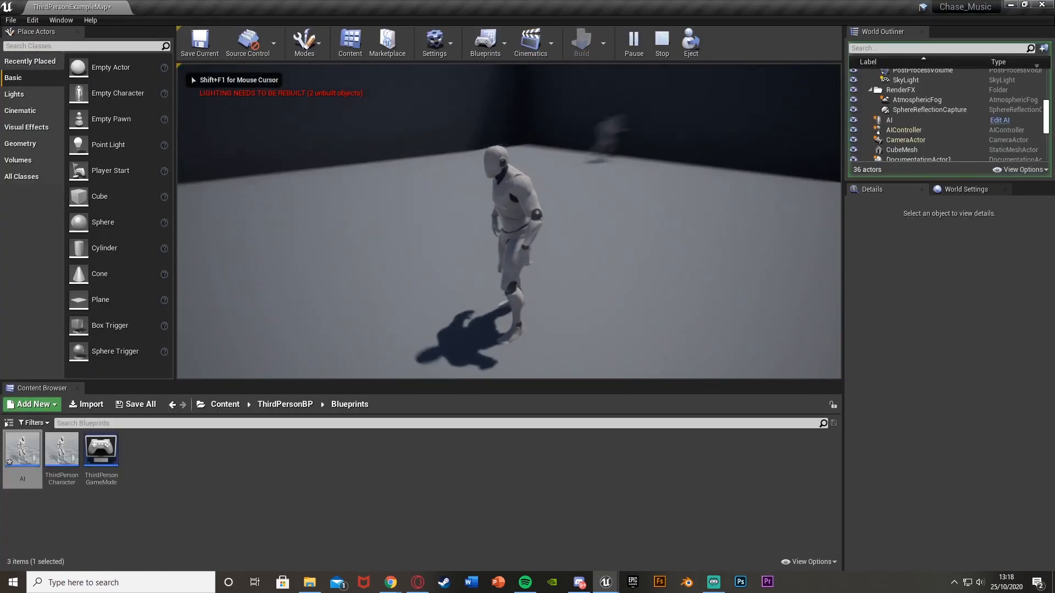
pyautogui.press('w')
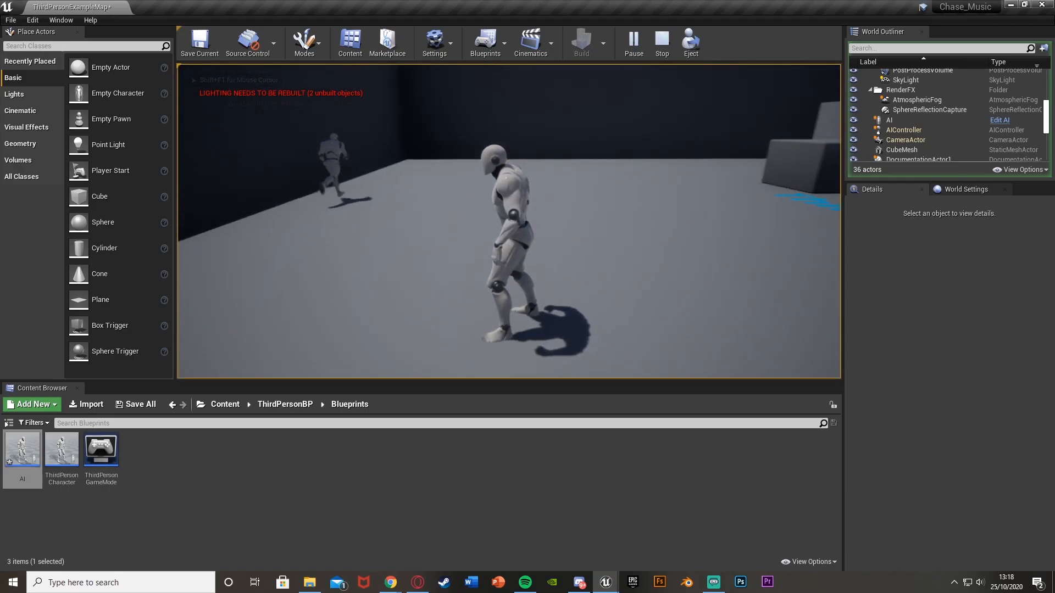
pyautogui.moveTo(494, 215); pyautogui.dragTo(577, 215)
pyautogui.press('w')
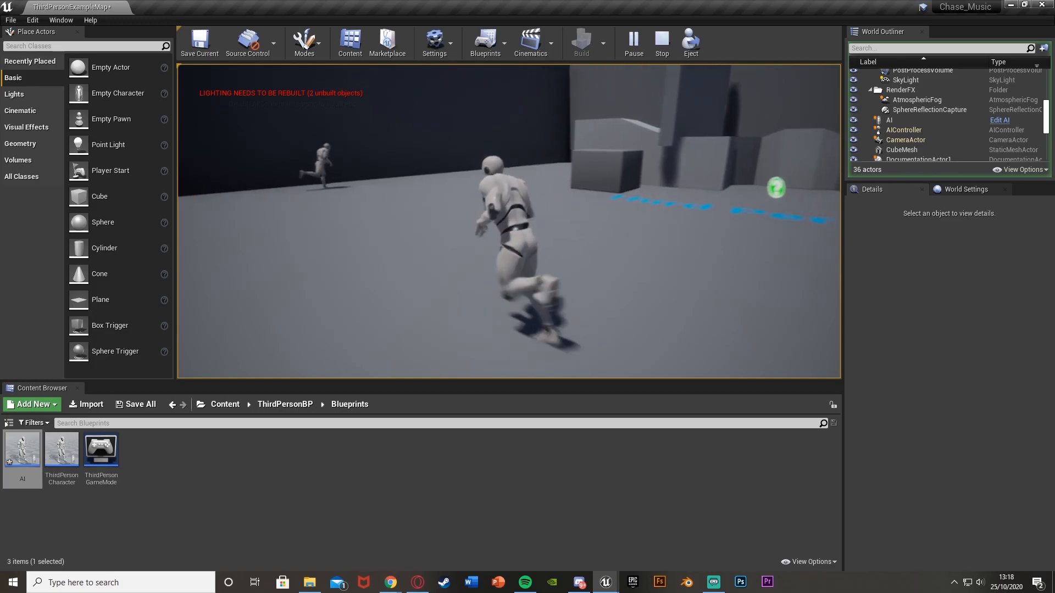
# End the play test and reopen the AI blueprint's CharacterMovement component
pyautogui.press('Escape')
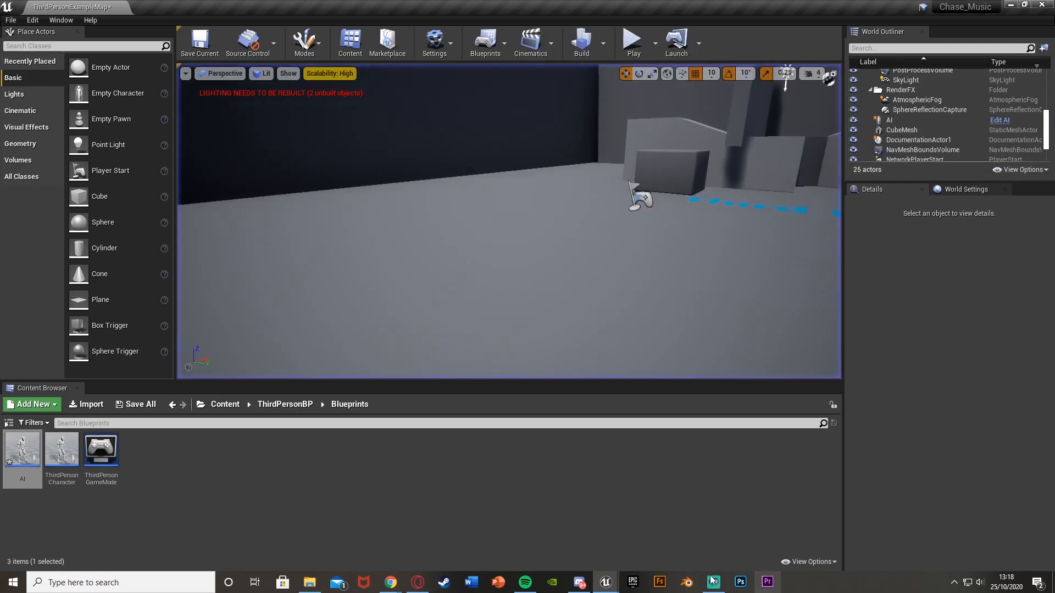
pyautogui.click(605, 583)
pyautogui.click(647, 549)
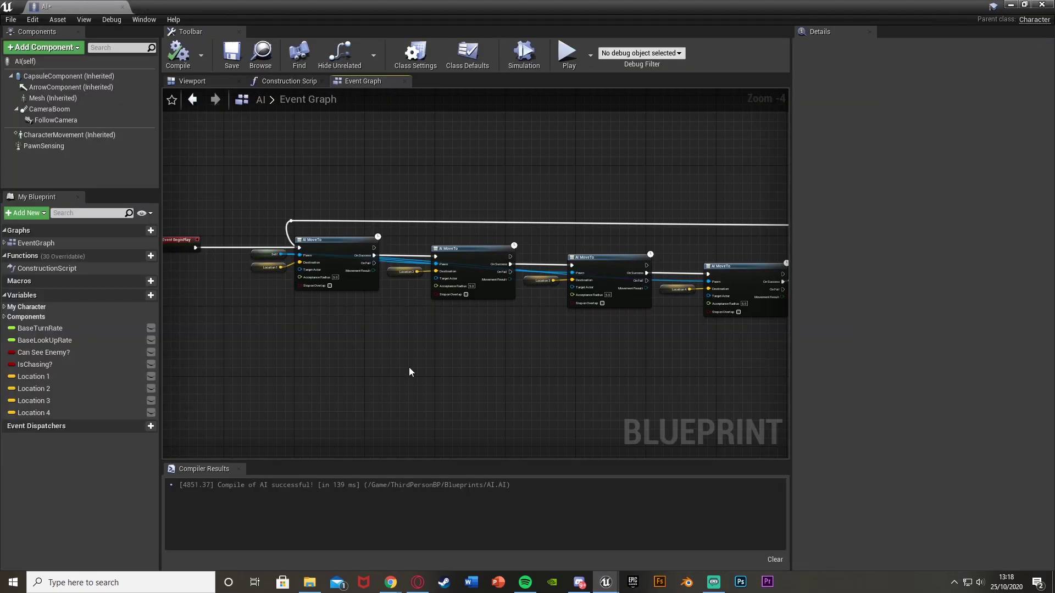
pyautogui.click(91, 137)
# Reset Max Walk Speed to its 600 default and recompile the blueprint
pyautogui.click(949, 75)
pyautogui.click(178, 56)
pyautogui.moveTo(254, 254); pyautogui.dragTo(217, 249, button='right')
# Put the blueprint editor away and start a new play test
pyautogui.click(1007, 5)
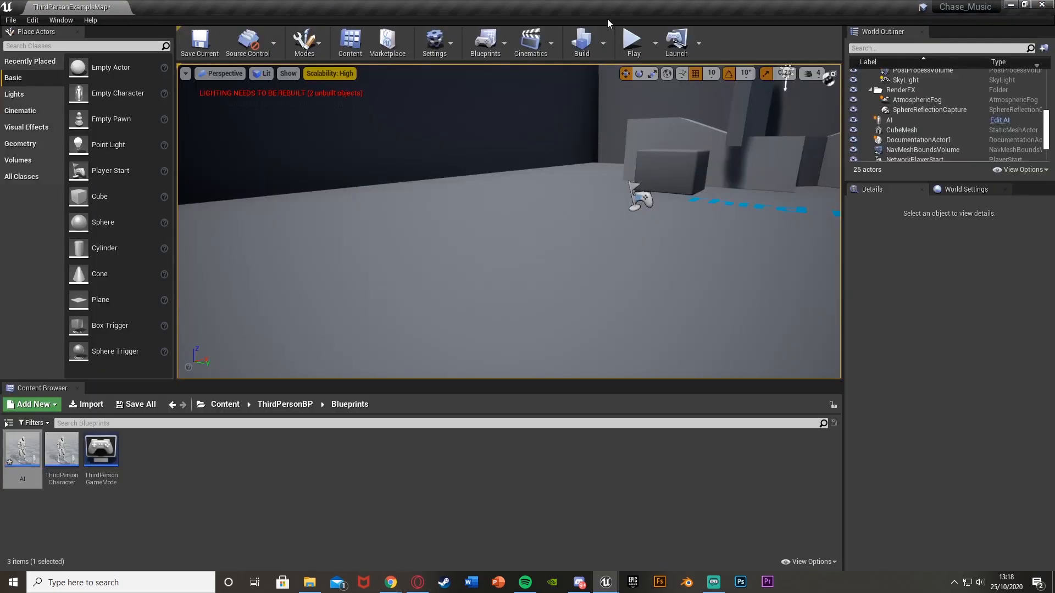
pyautogui.click(632, 42)
# Run the player character toward the cubes chasing the patrolling AI
pyautogui.press('w')
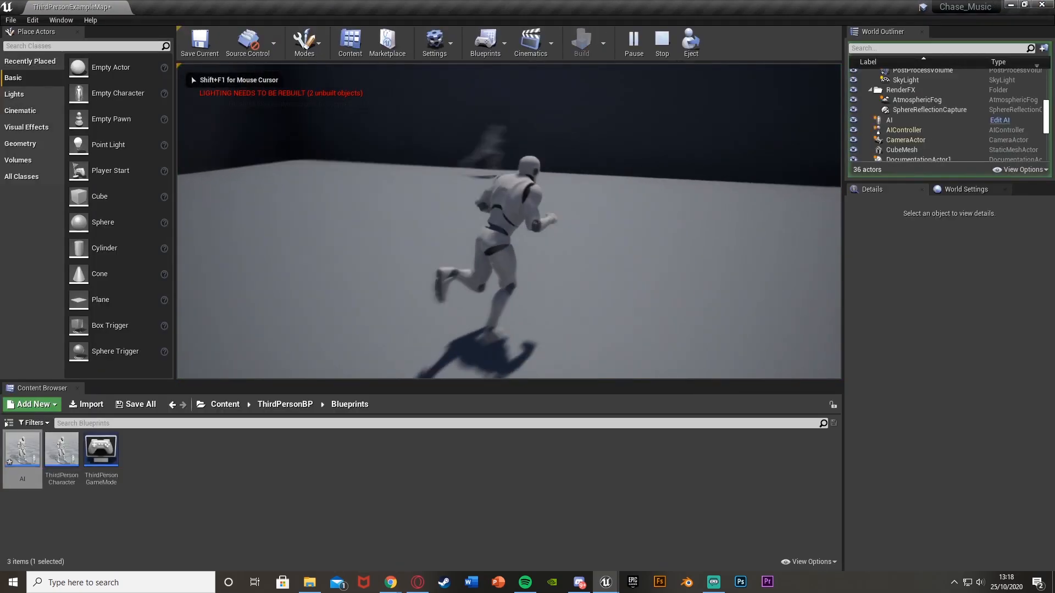
pyautogui.press('w')
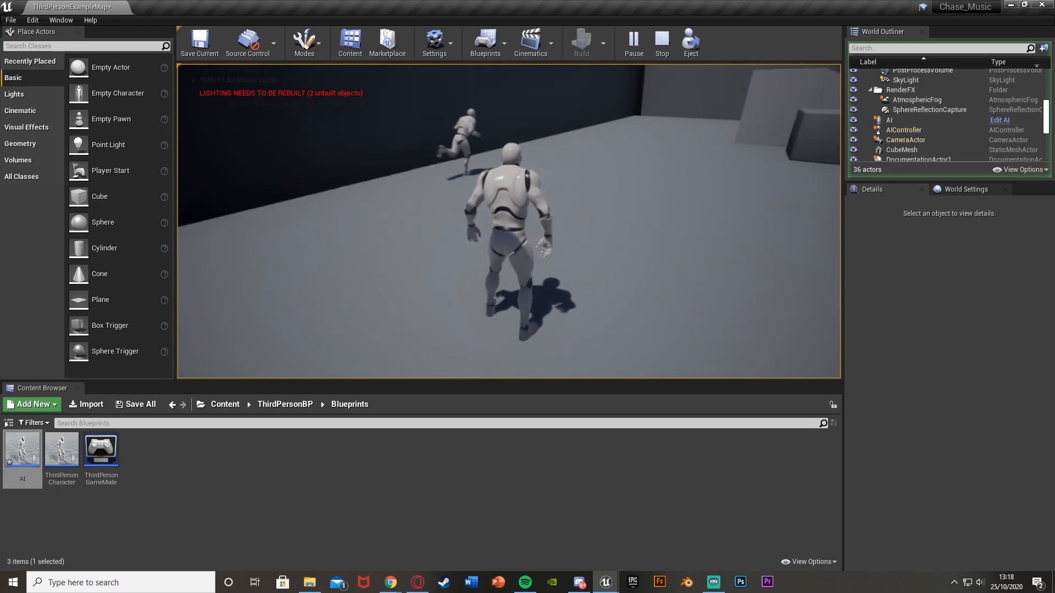
pyautogui.press('w')
pyautogui.press('w')
pyautogui.press('w')
pyautogui.press('w')
pyautogui.press('w')
pyautogui.press('w')
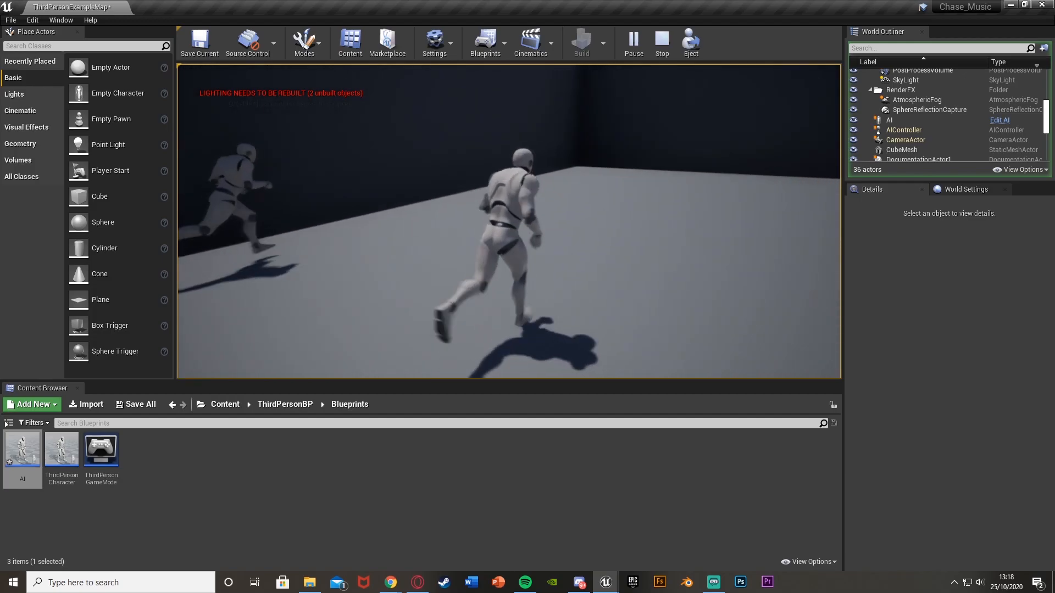
pyautogui.press('w')
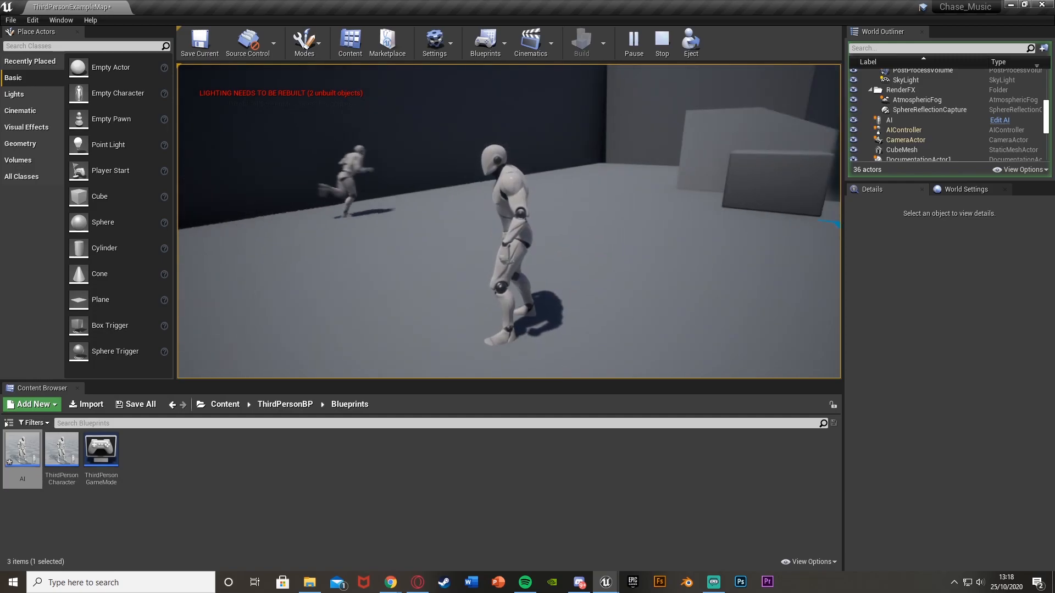